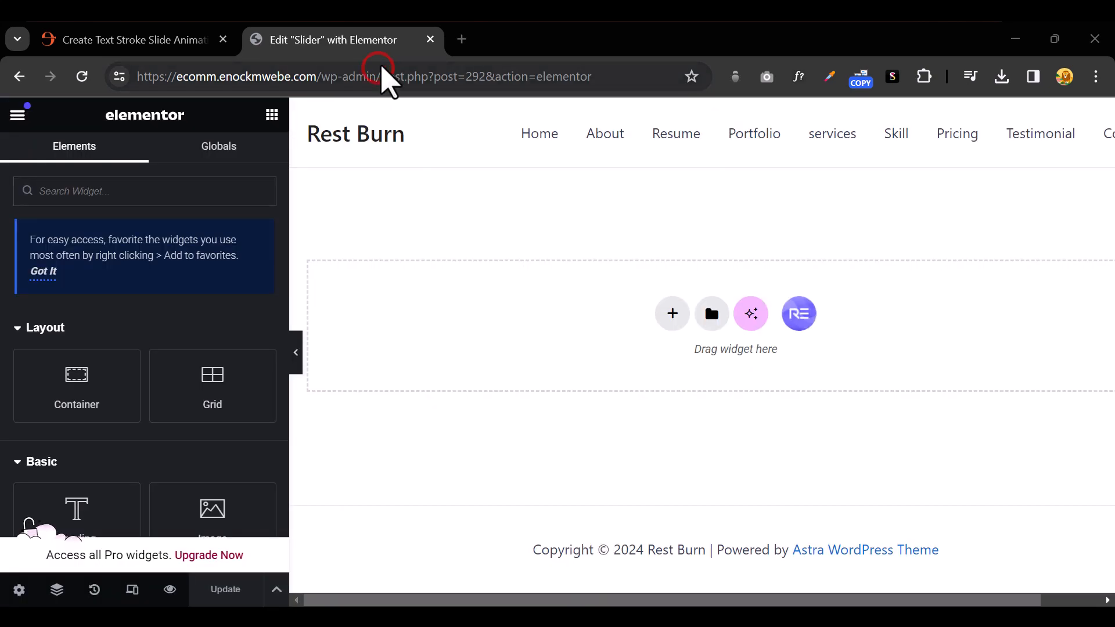
Narrow the editor's side panel and set the page layout to Elementor Canvas.
{"action": "left_click", "coordinate": [291, 237]}
{"action": "left_click_drag", "start_coordinate": [280, 237], "coordinate": [226, 232]}
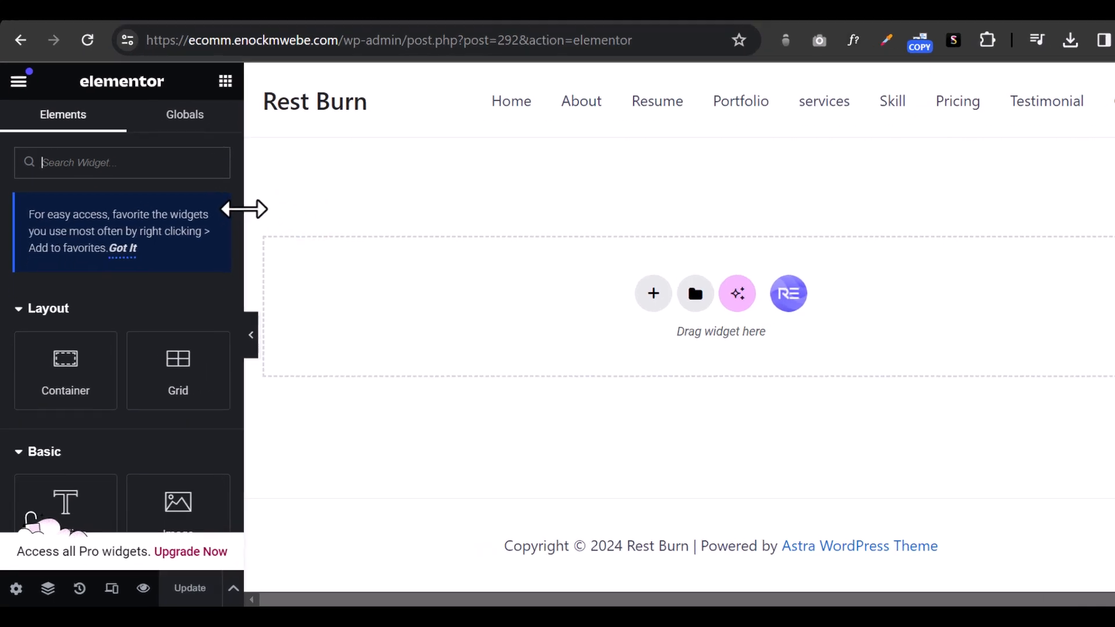
{"action": "left_click", "coordinate": [39, 557]}
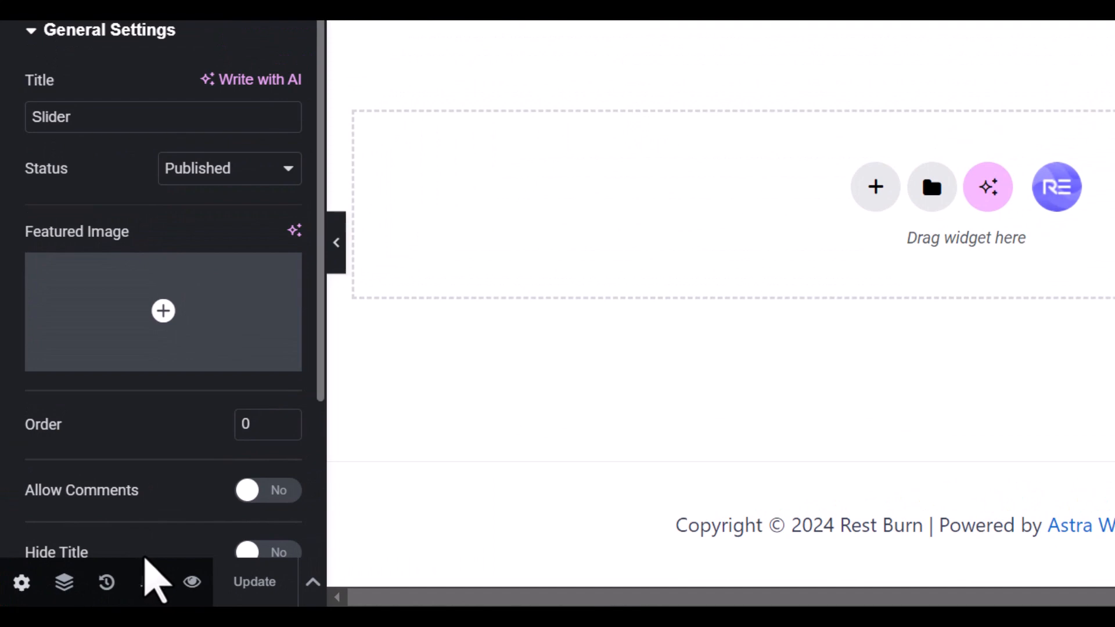
{"action": "scroll", "coordinate": [124, 303], "scroll_direction": "down", "scroll_amount": 4}
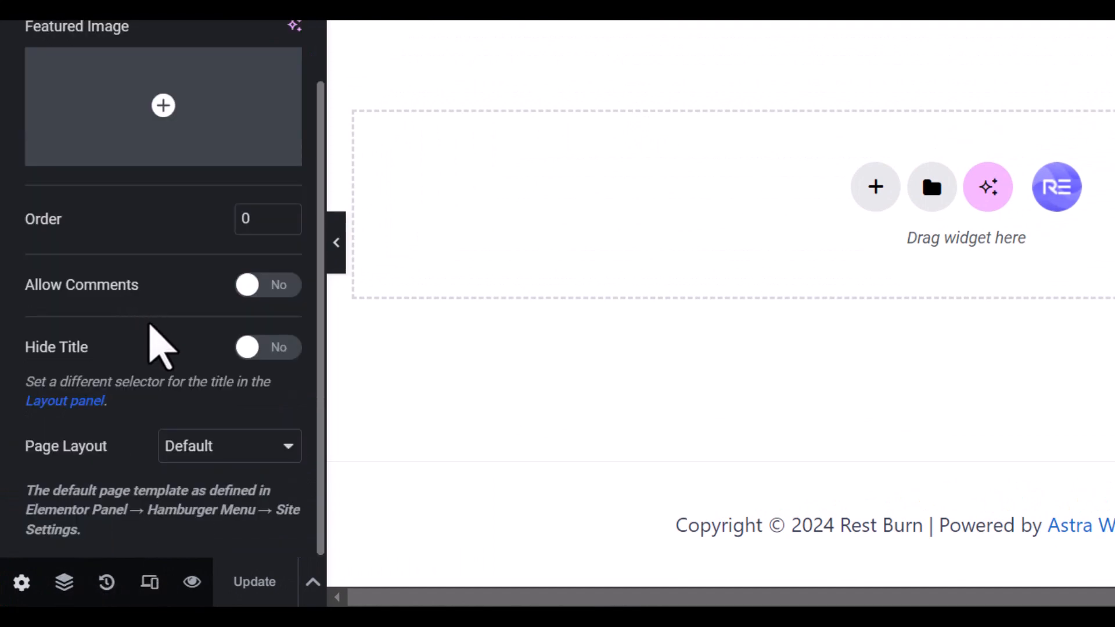
{"action": "left_click", "coordinate": [227, 450]}
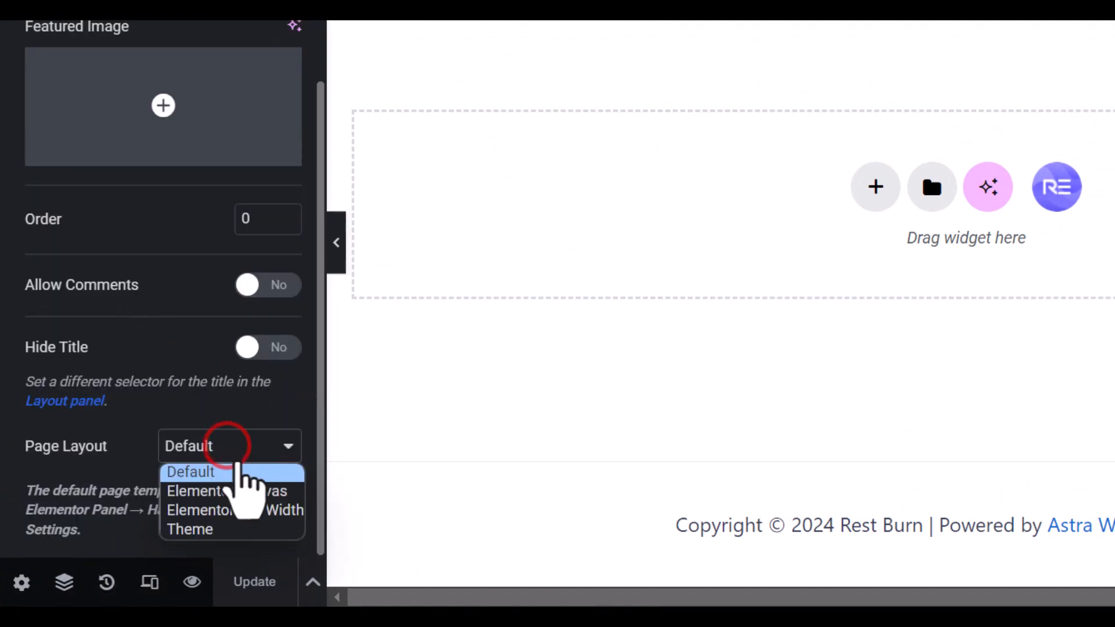
{"action": "left_click", "coordinate": [240, 489]}
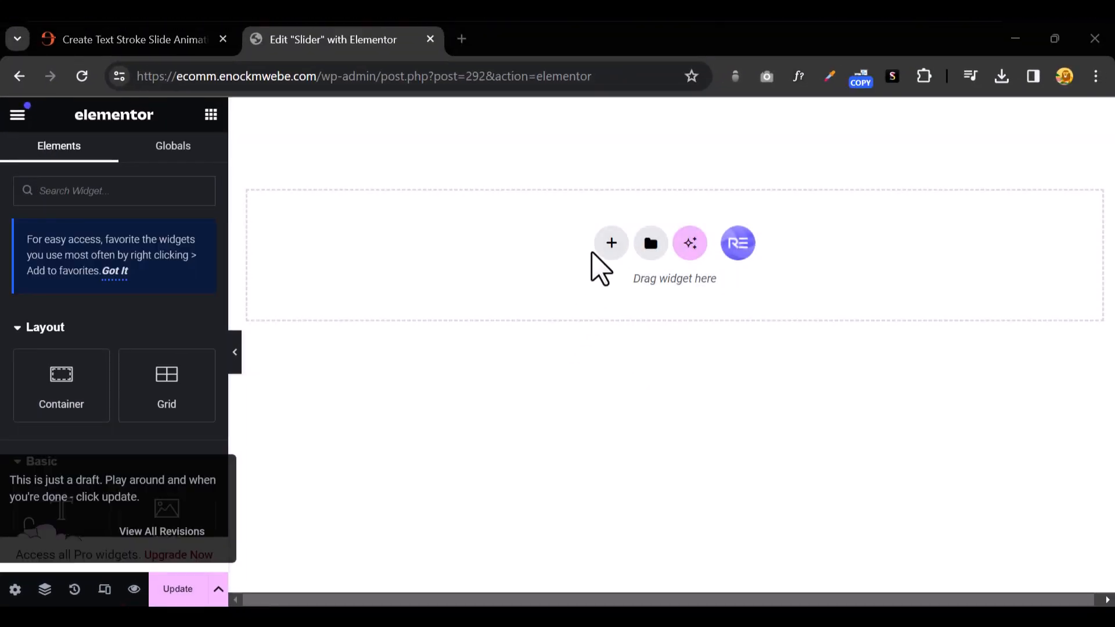
Add a Flexbox container to the empty page using the single vertical-direction structure.
{"action": "left_click", "coordinate": [608, 243]}
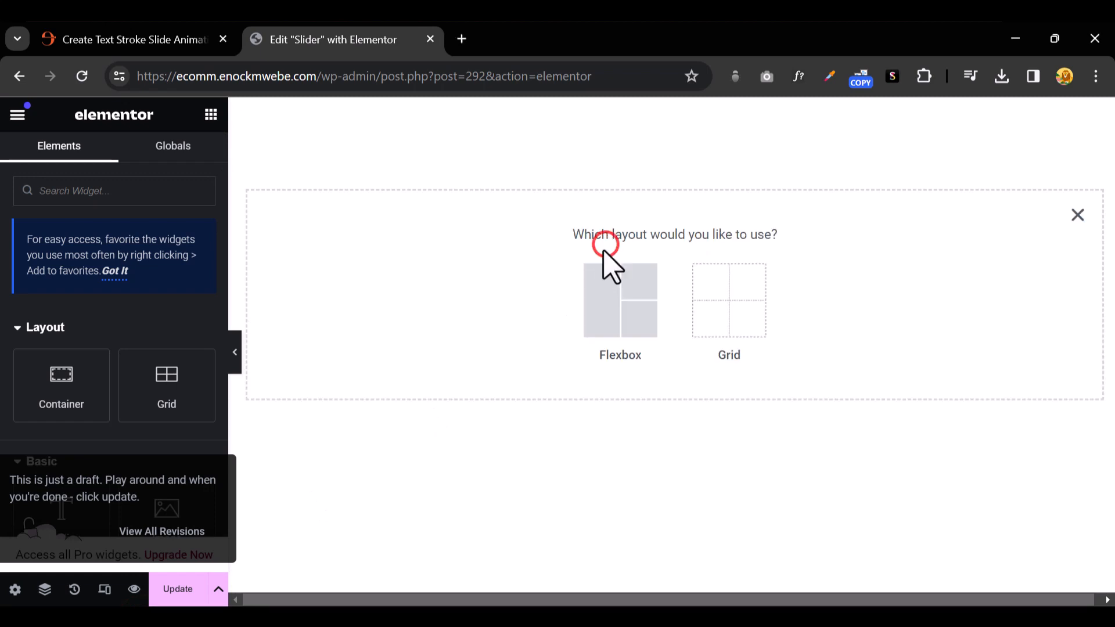
{"action": "left_click", "coordinate": [600, 301]}
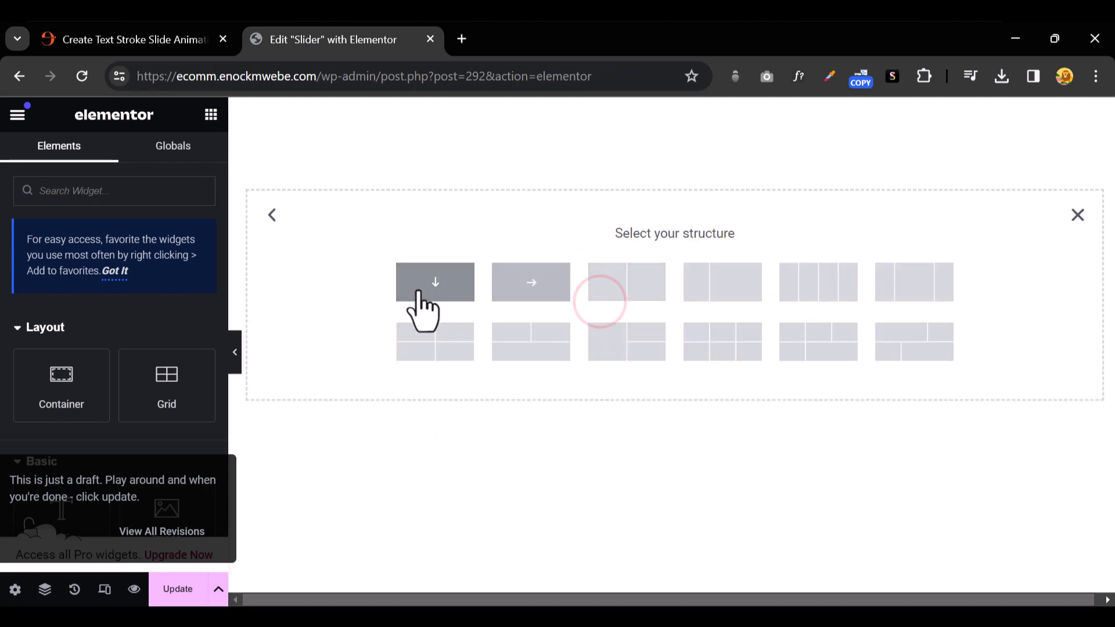
{"action": "left_click", "coordinate": [419, 284]}
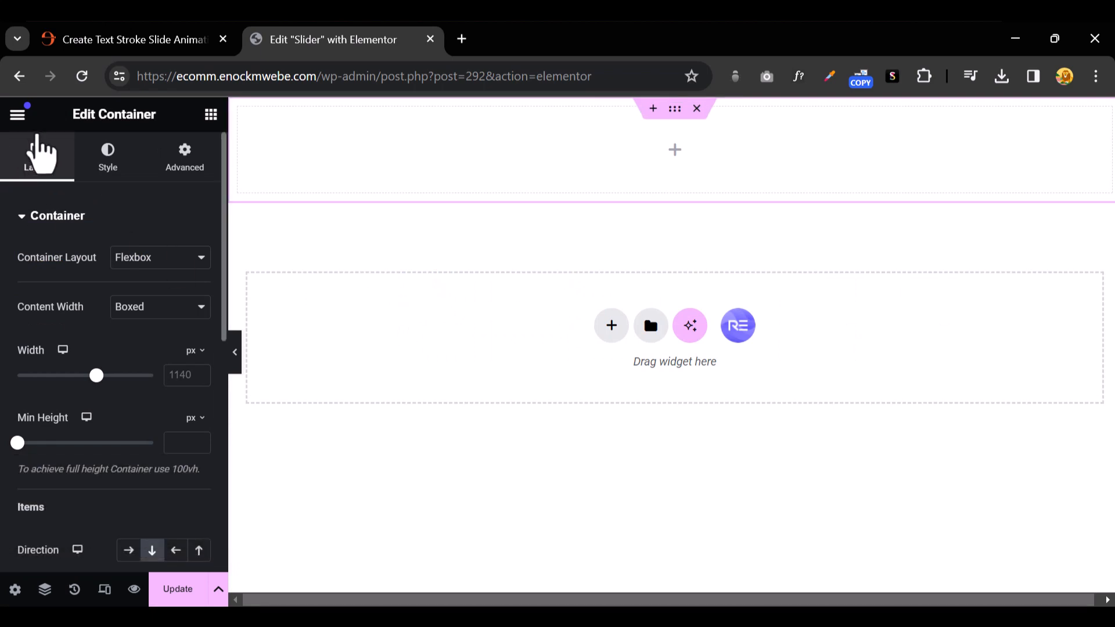
Set the container's minimum height to 100 vh.
{"action": "left_click", "coordinate": [196, 418]}
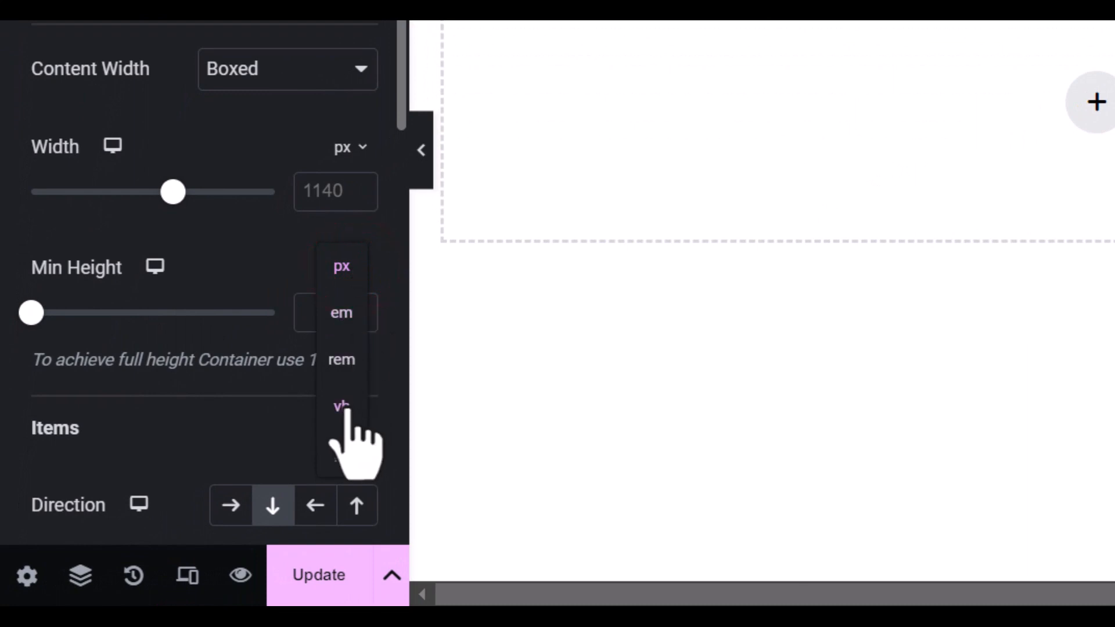
{"action": "left_click", "coordinate": [341, 403]}
{"action": "left_click_drag", "start_coordinate": [29, 312], "coordinate": [275, 314]}
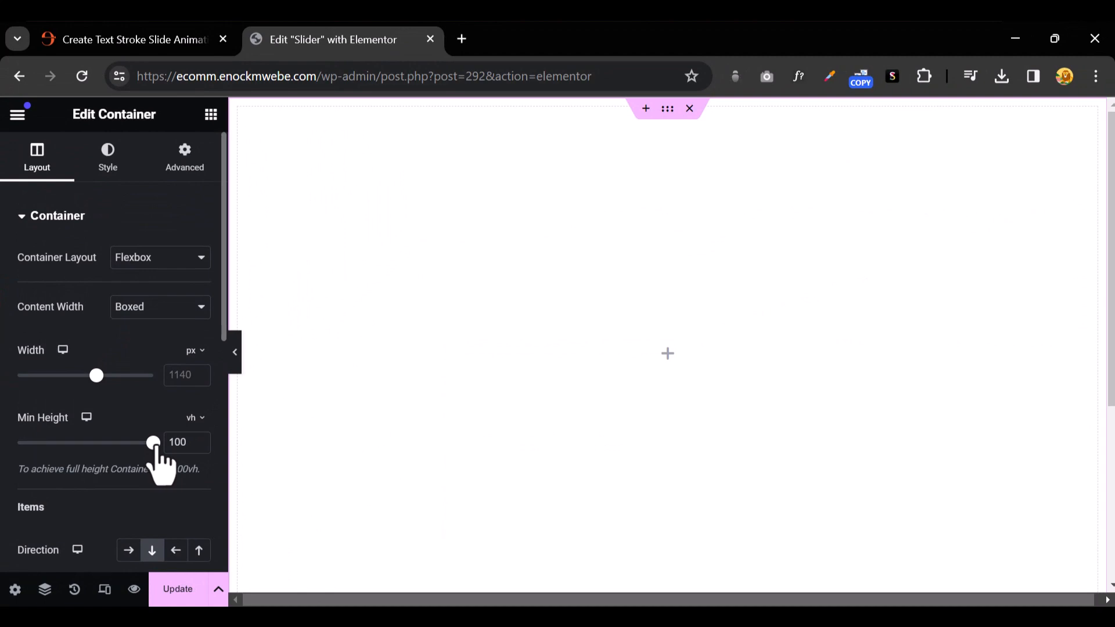
Give the container a classic background in dark purple, #14061D.
{"action": "left_click", "coordinate": [108, 153]}
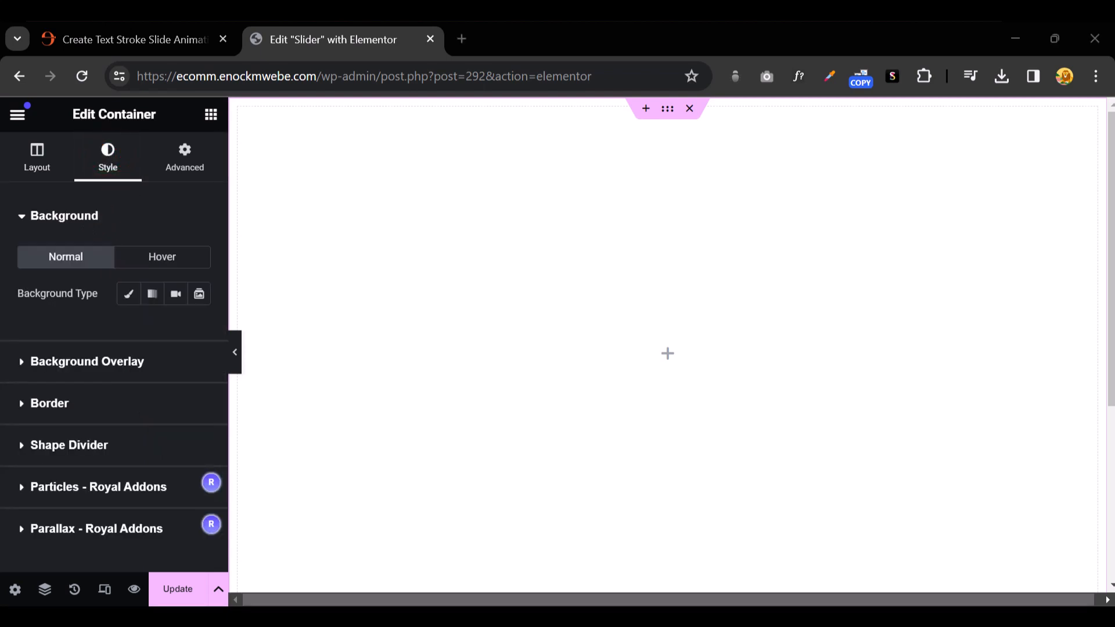
{"action": "left_click", "coordinate": [128, 294]}
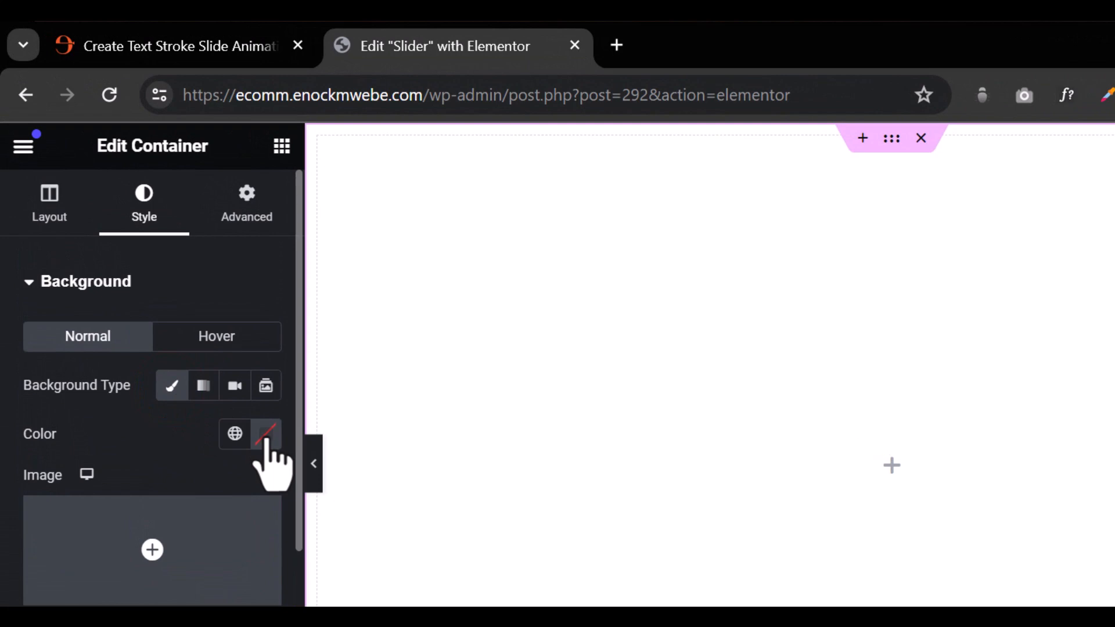
{"action": "left_click", "coordinate": [266, 437]}
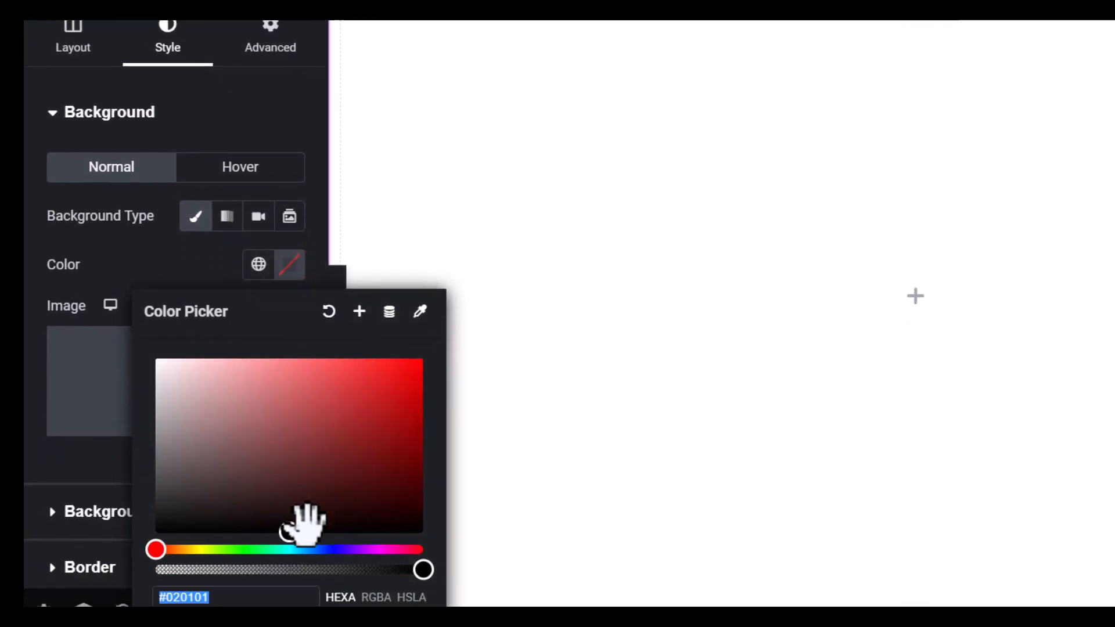
{"action": "left_click", "coordinate": [314, 559]}
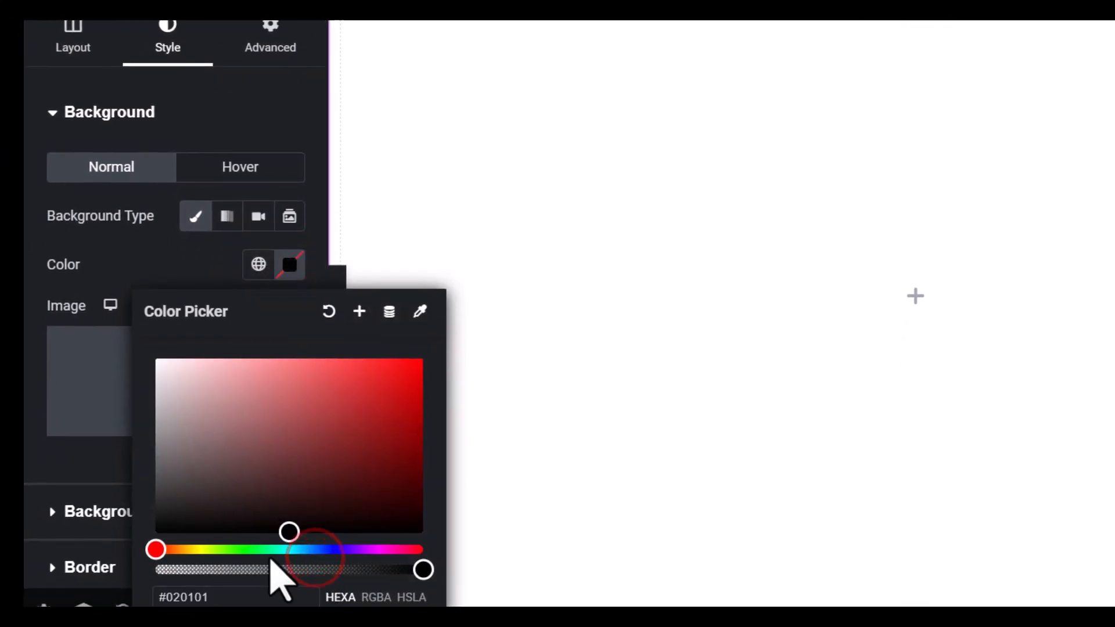
{"action": "left_click_drag", "start_coordinate": [266, 549], "coordinate": [361, 550]}
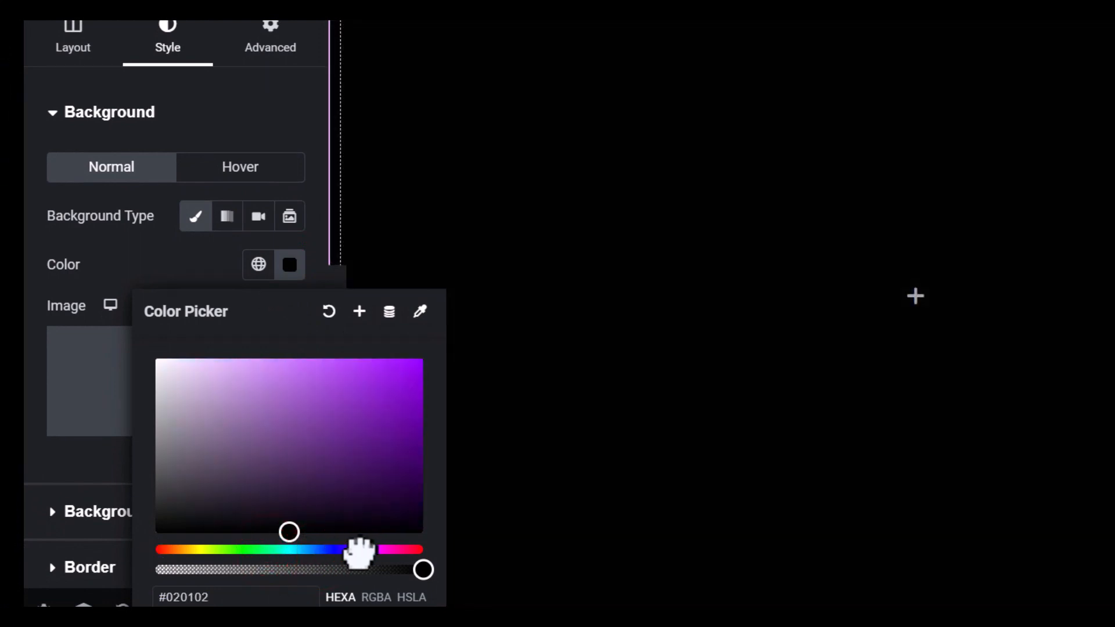
{"action": "left_click_drag", "start_coordinate": [282, 526], "coordinate": [356, 492]}
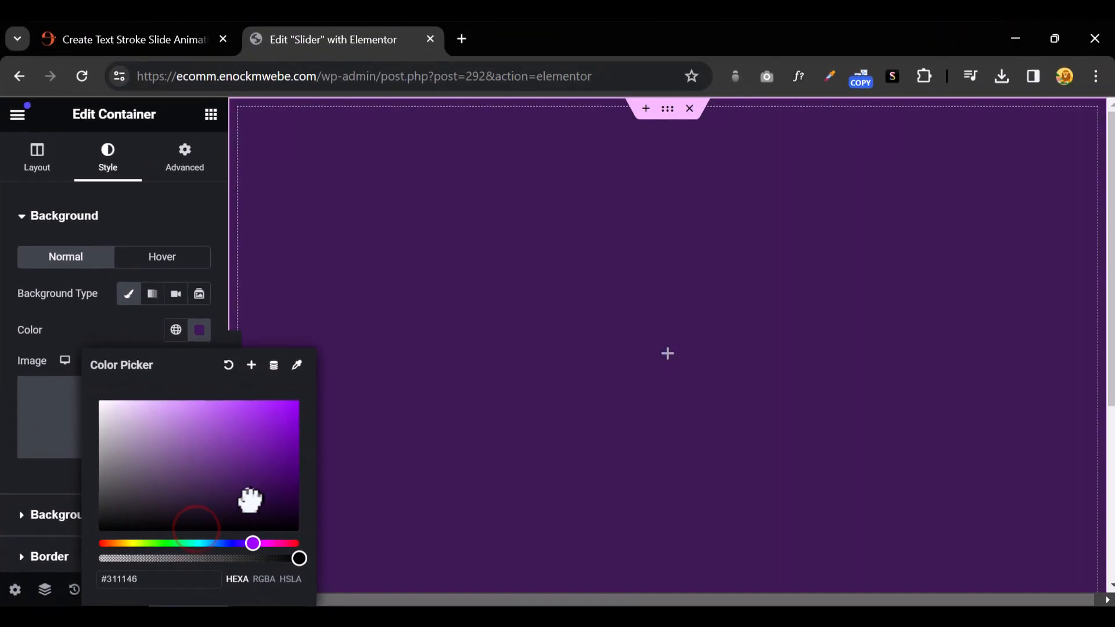
{"action": "left_click_drag", "start_coordinate": [249, 501], "coordinate": [261, 524]}
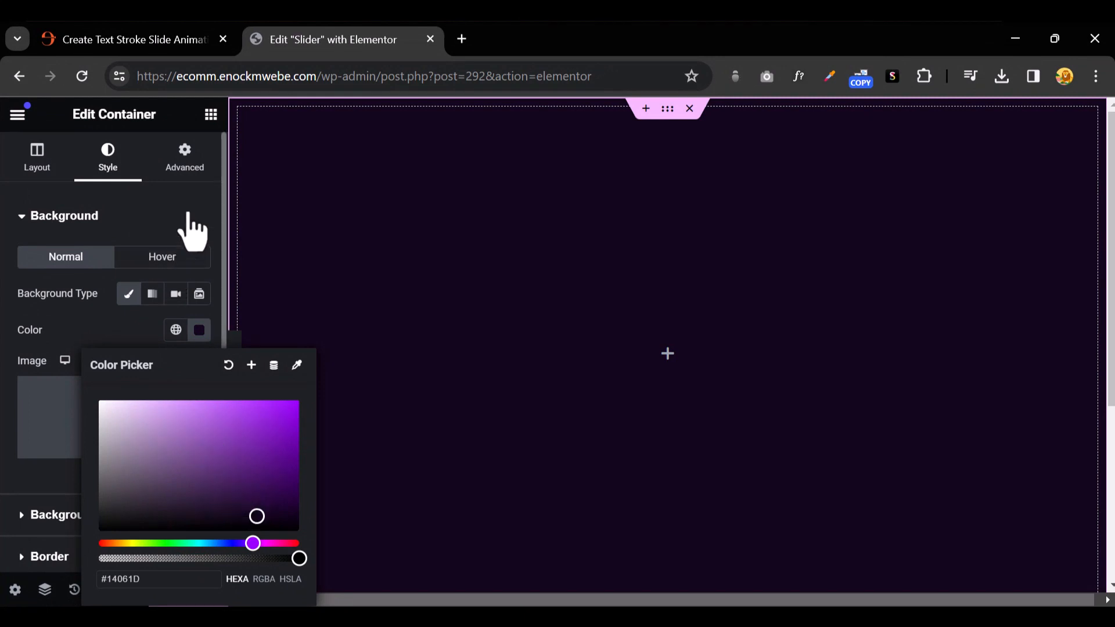
{"action": "left_click", "coordinate": [187, 210]}
Add a Heading widget inside the container.
{"action": "left_click", "coordinate": [668, 353]}
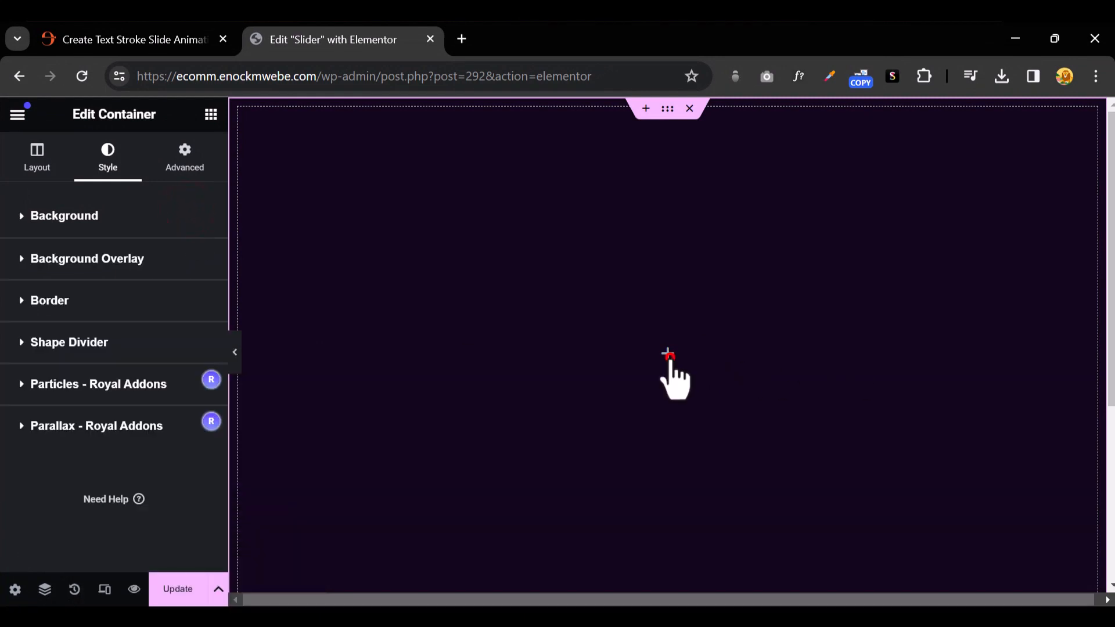
{"action": "scroll", "coordinate": [69, 395], "scroll_direction": "down", "scroll_amount": 2}
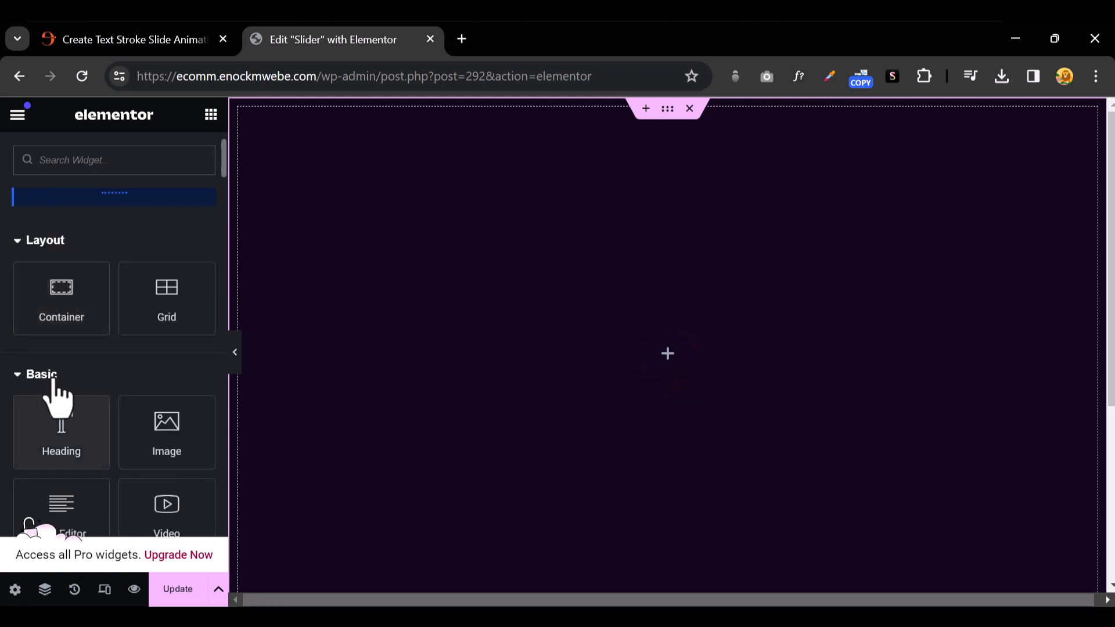
{"action": "left_click_drag", "start_coordinate": [60, 423], "coordinate": [637, 385]}
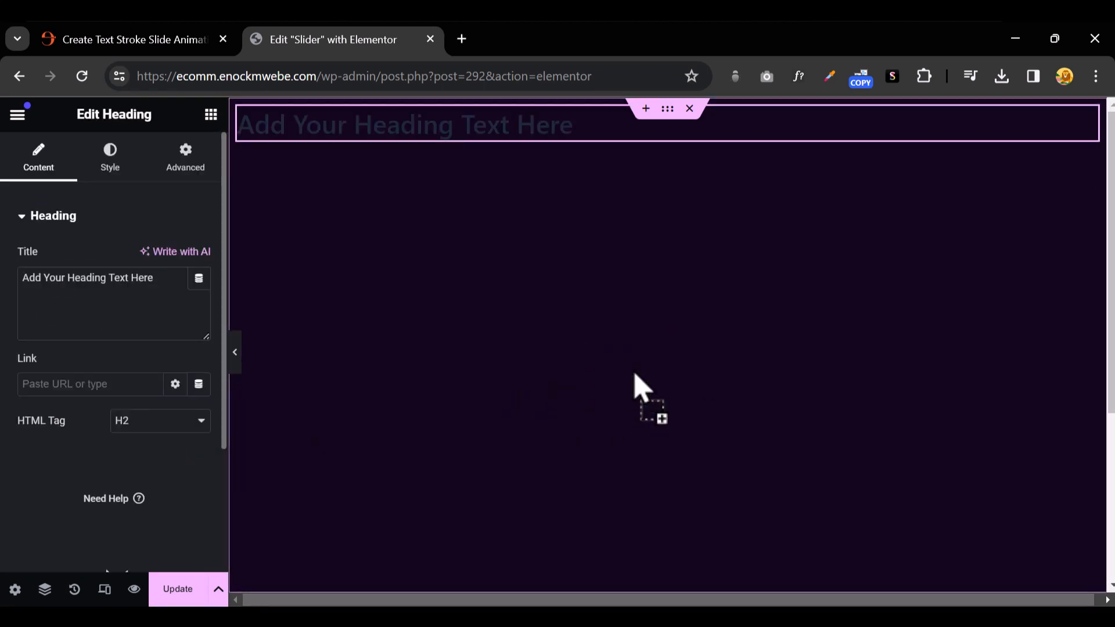
Set the heading's text color to white, #FFFFFF.
{"action": "triple_click", "coordinate": [116, 283]}
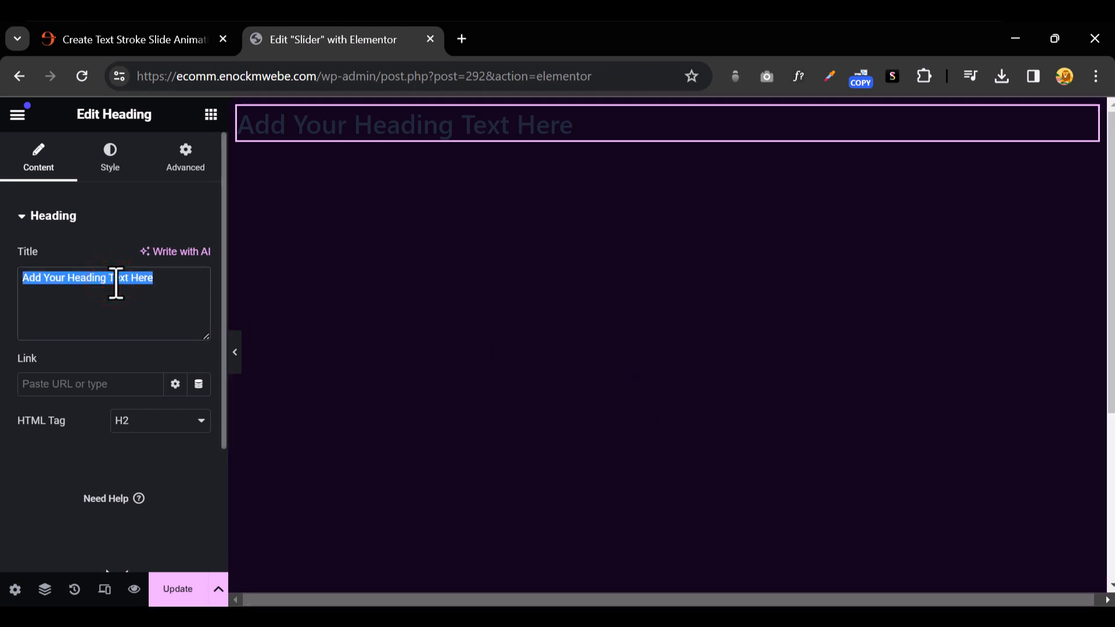
{"action": "left_click", "coordinate": [108, 167]}
{"action": "left_click", "coordinate": [204, 296]}
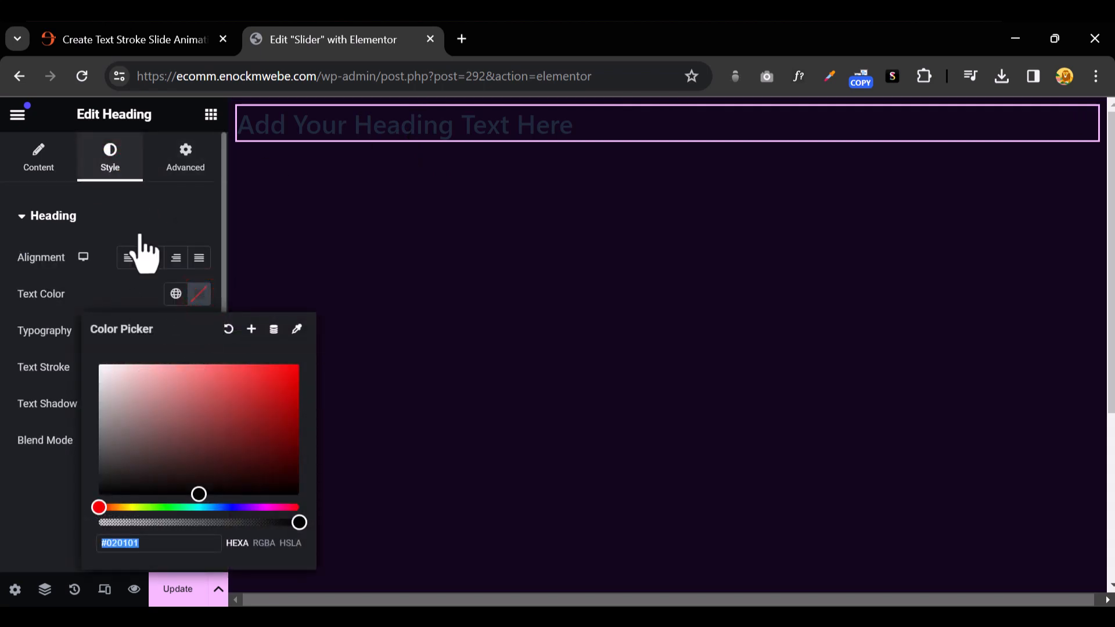
{"action": "left_click_drag", "start_coordinate": [172, 421], "coordinate": [144, 401]}
{"action": "left_click_drag", "start_coordinate": [105, 361], "coordinate": [100, 364]}
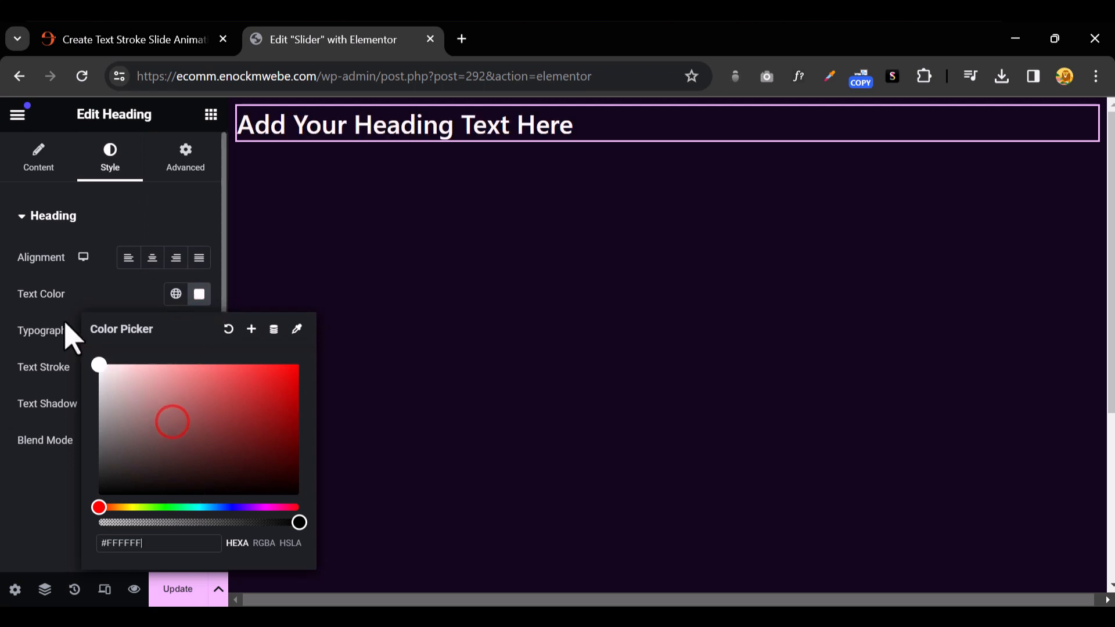
Replace the heading's placeholder title with "Web Design".
{"action": "left_click", "coordinate": [41, 174]}
{"action": "triple_click", "coordinate": [110, 279]}
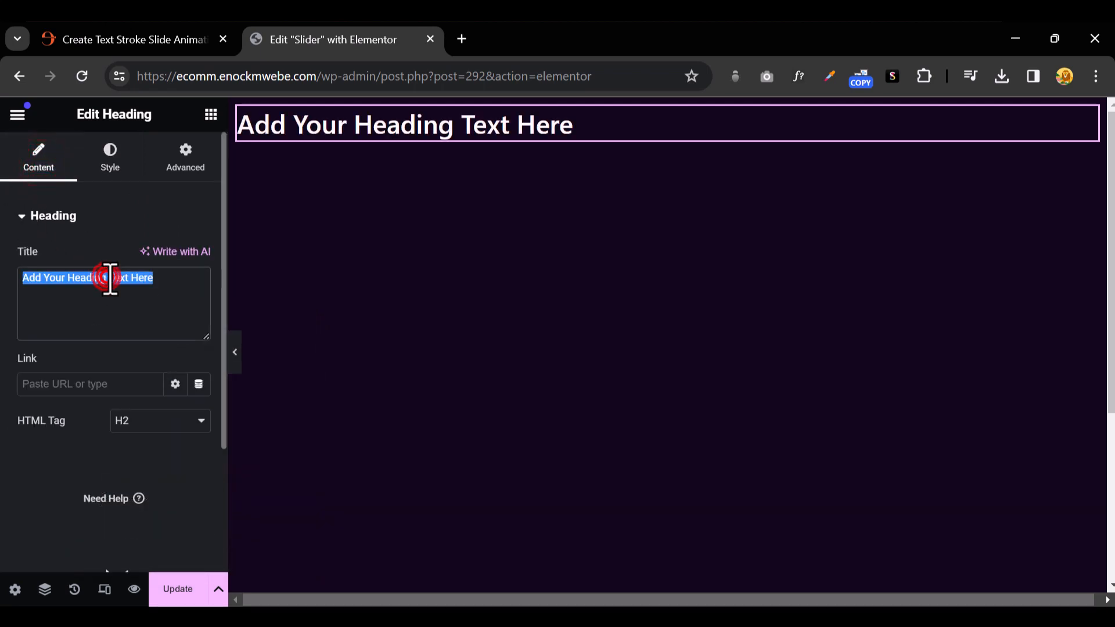
{"action": "key", "text": "Tab"}
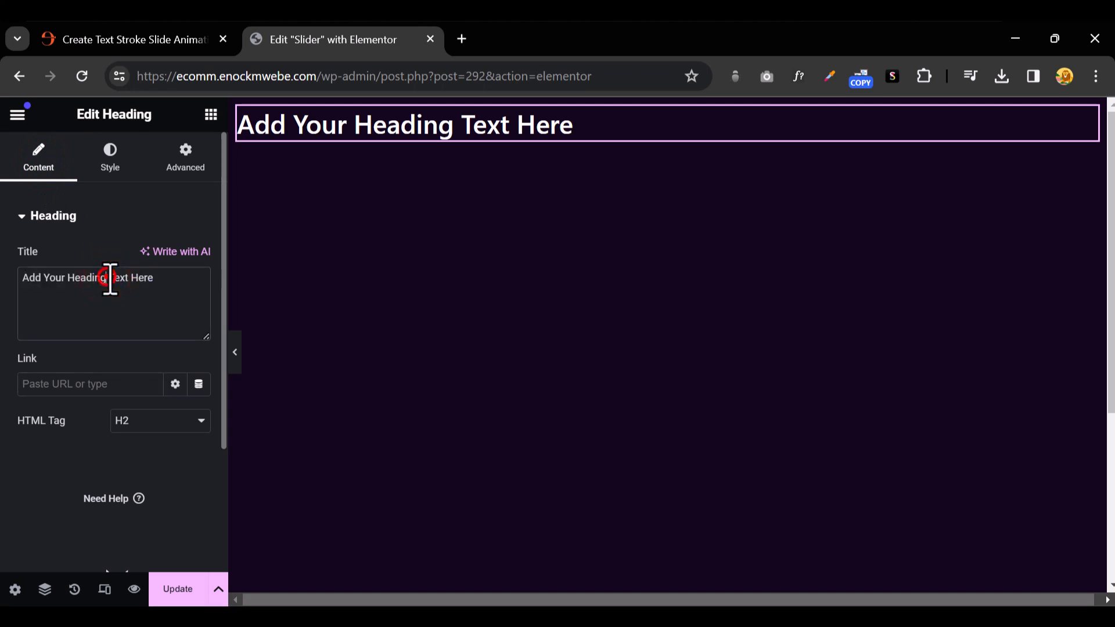
{"action": "triple_click", "coordinate": [111, 279]}
{"action": "type", "text": "WEB design"}
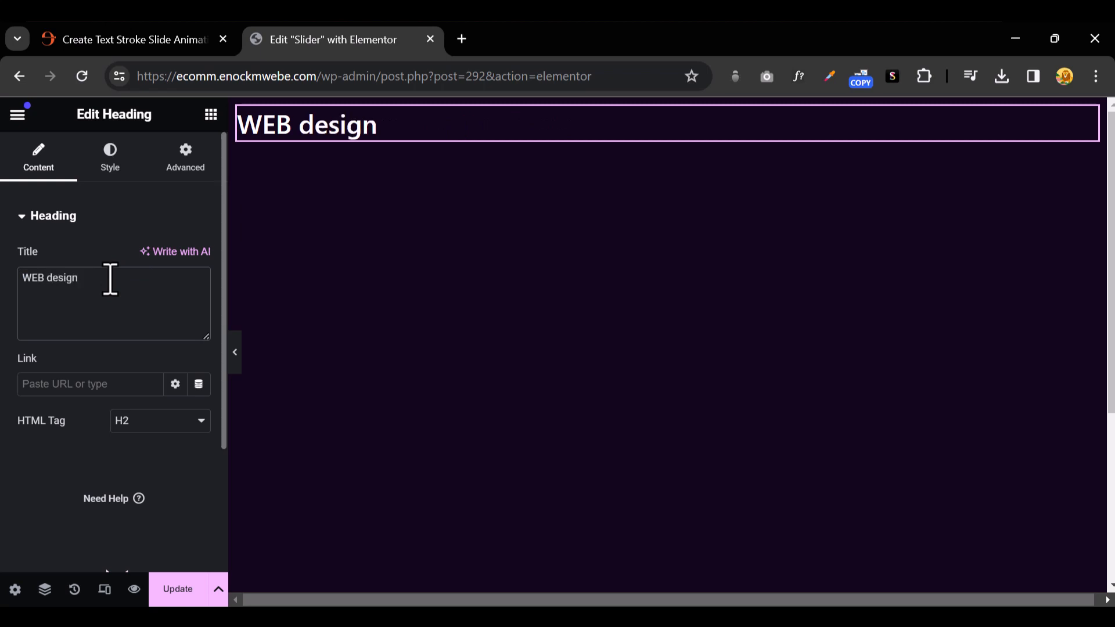
{"action": "triple_click", "coordinate": [43, 285]}
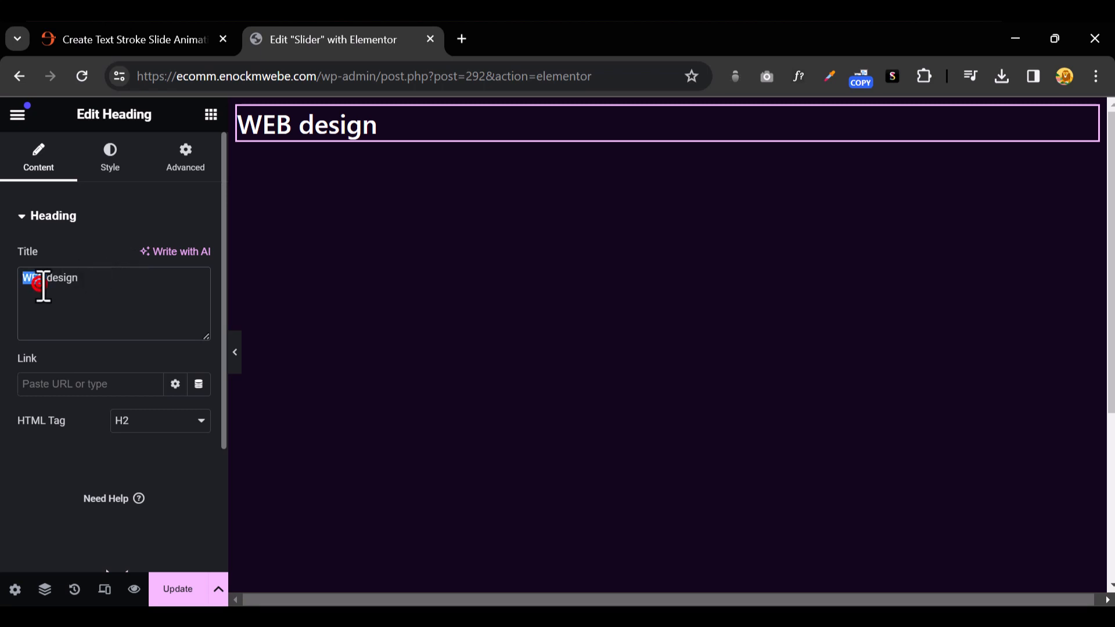
{"action": "type", "text": "Web"}
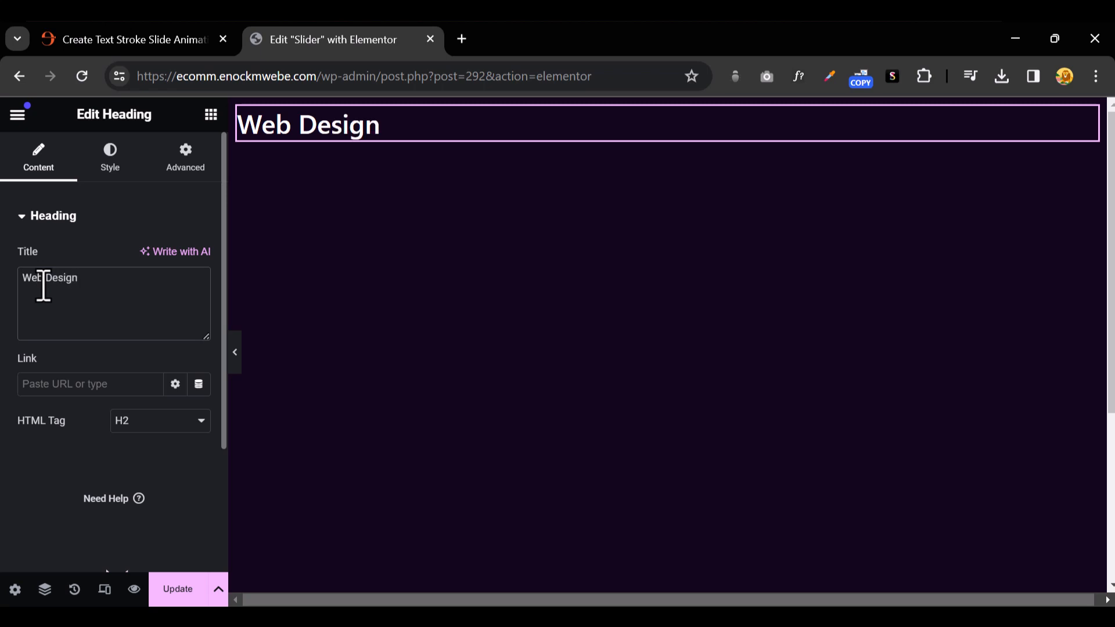
Center the container's contents both ways by setting Justify Content and Align Items to Center.
{"action": "mouse_move", "coordinate": [681, 156]}
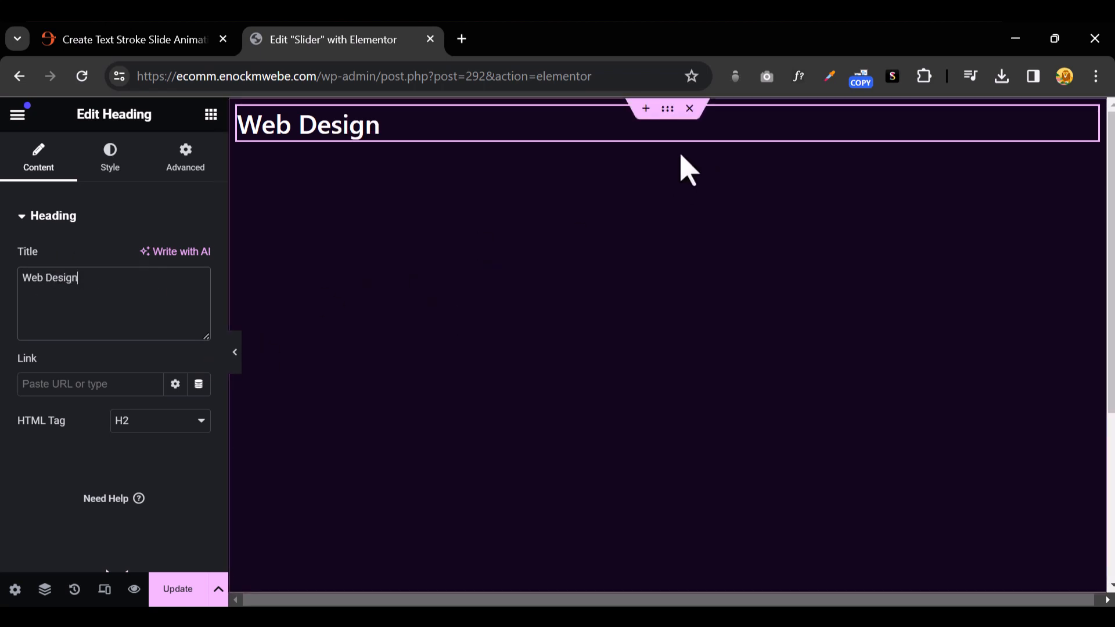
{"action": "left_click", "coordinate": [667, 108]}
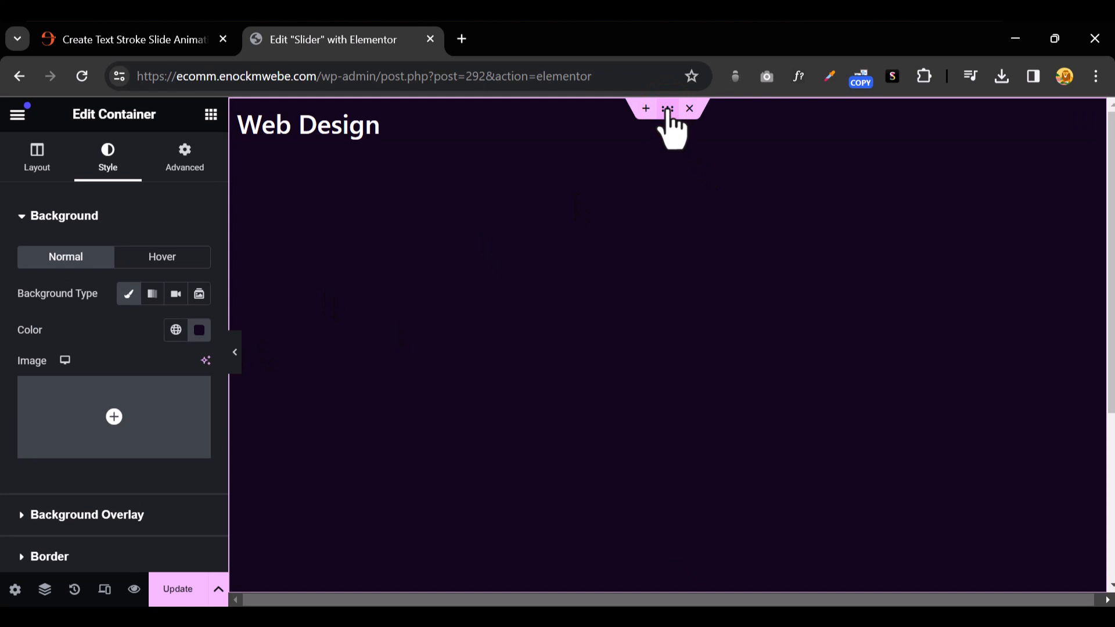
{"action": "left_click", "coordinate": [45, 149]}
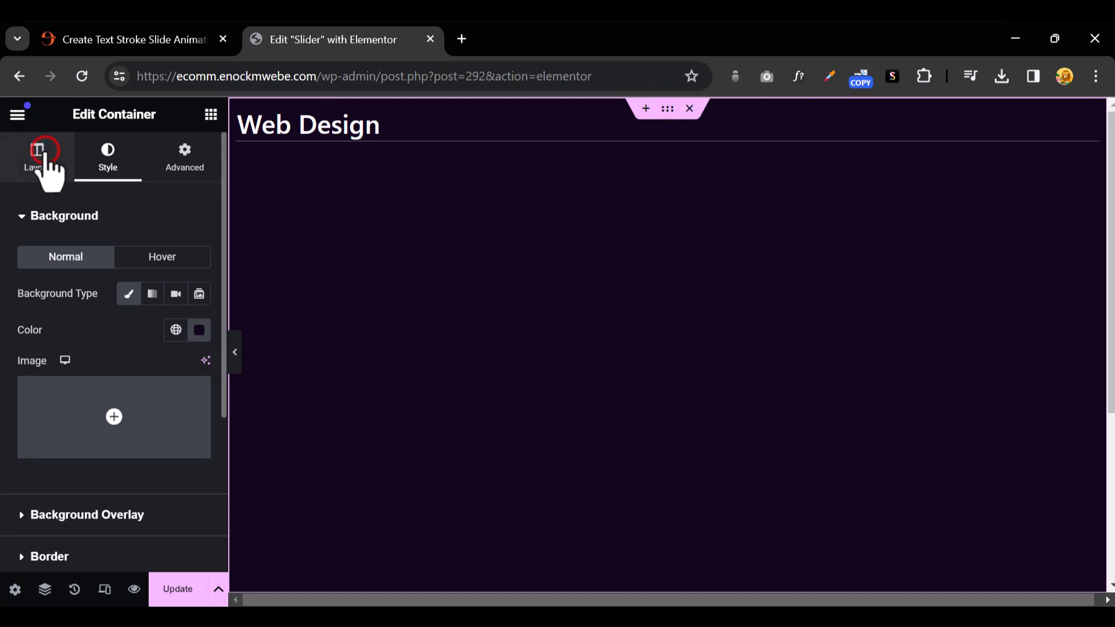
{"action": "scroll", "coordinate": [145, 366], "scroll_direction": "down", "scroll_amount": 3}
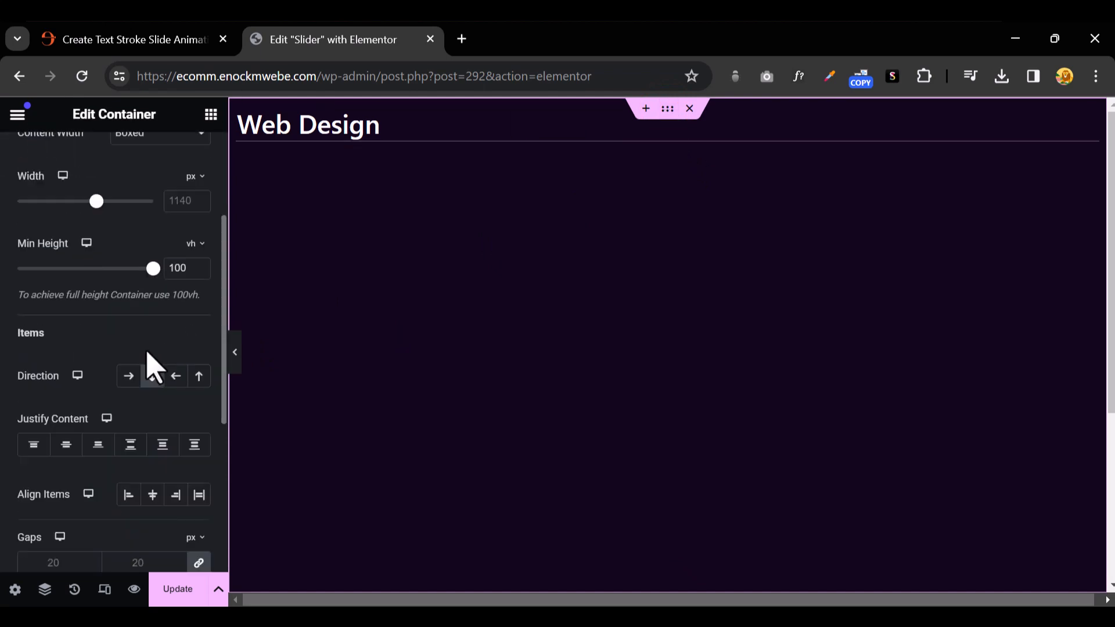
{"action": "left_click", "coordinate": [67, 444]}
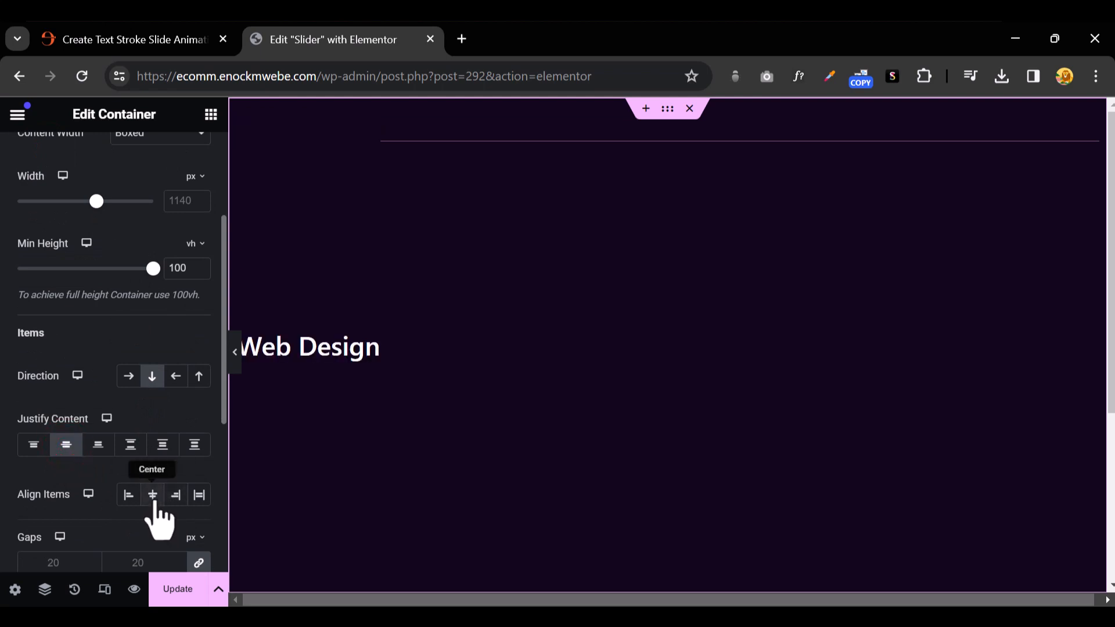
{"action": "left_click", "coordinate": [153, 495]}
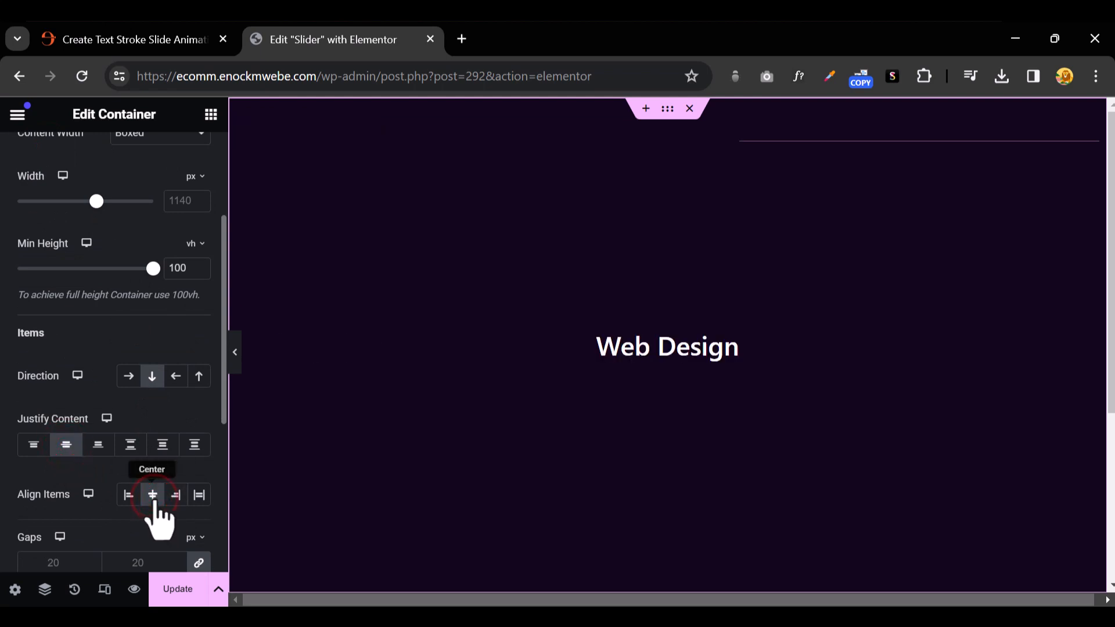
{"action": "scroll", "coordinate": [139, 360], "scroll_direction": "up", "scroll_amount": 3}
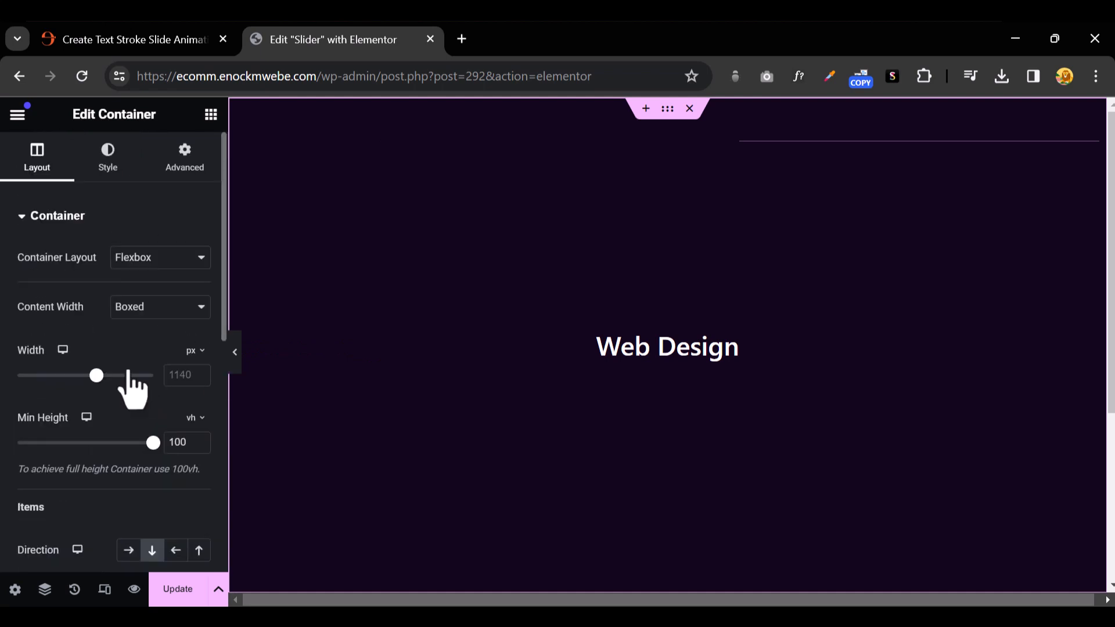
Set the "Web Design" heading's font size to 99 px in its typography settings.
{"action": "left_click", "coordinate": [647, 354]}
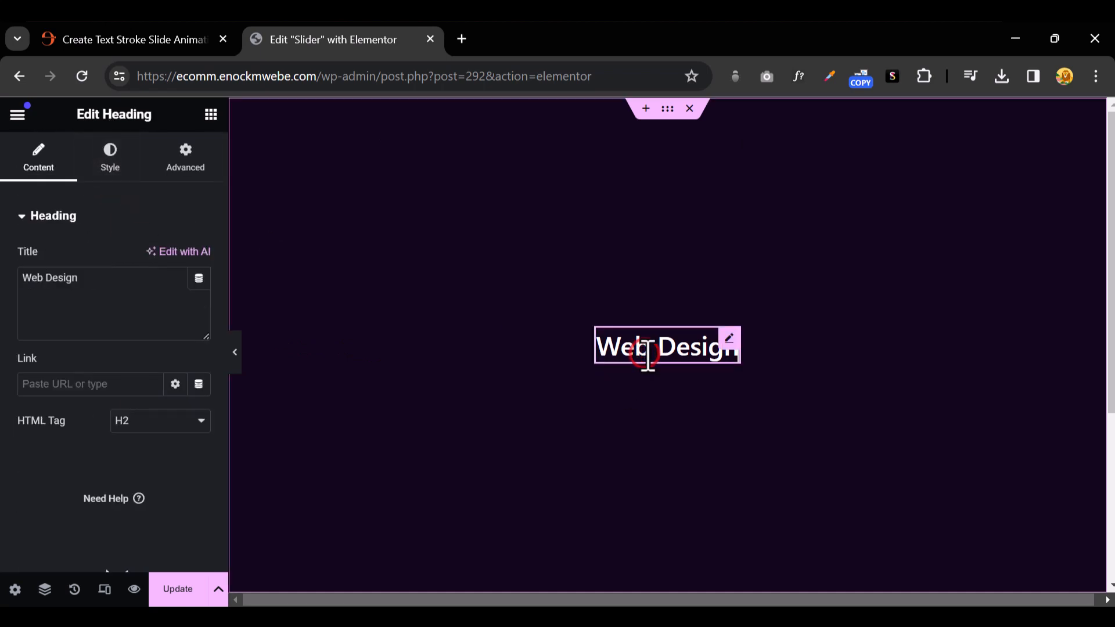
{"action": "left_click", "coordinate": [120, 174]}
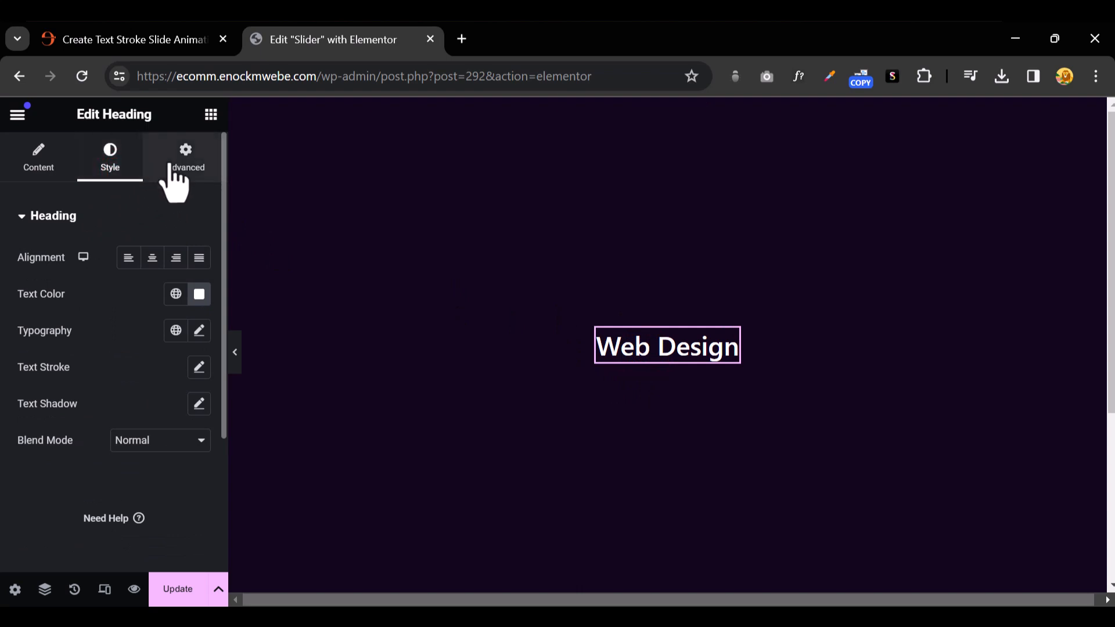
{"action": "left_click", "coordinate": [199, 331]}
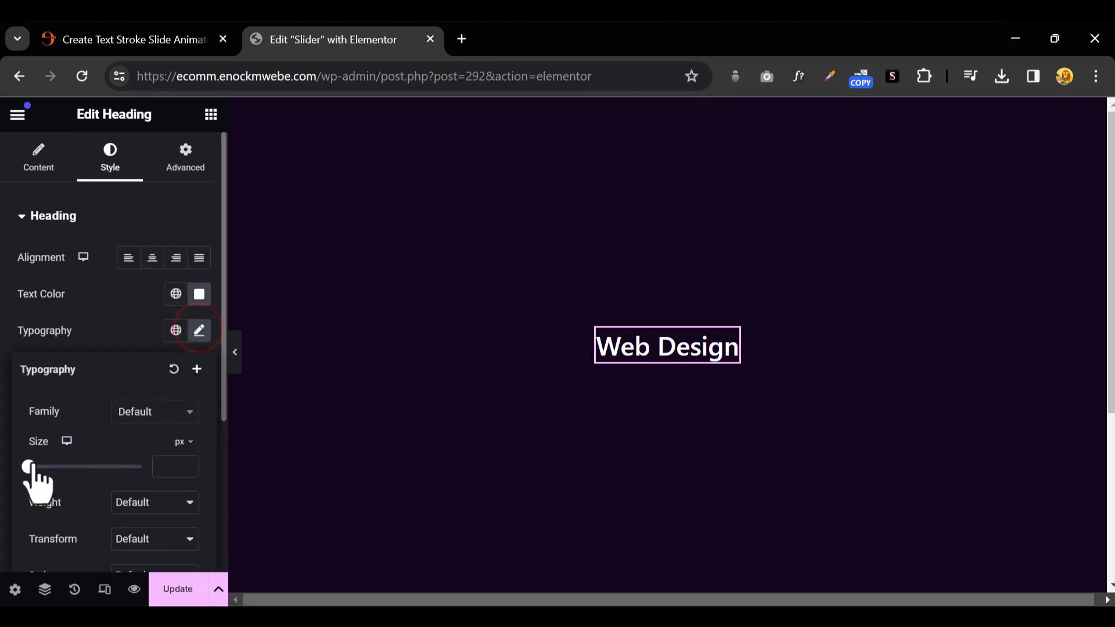
{"action": "left_click_drag", "start_coordinate": [28, 466], "coordinate": [84, 467]}
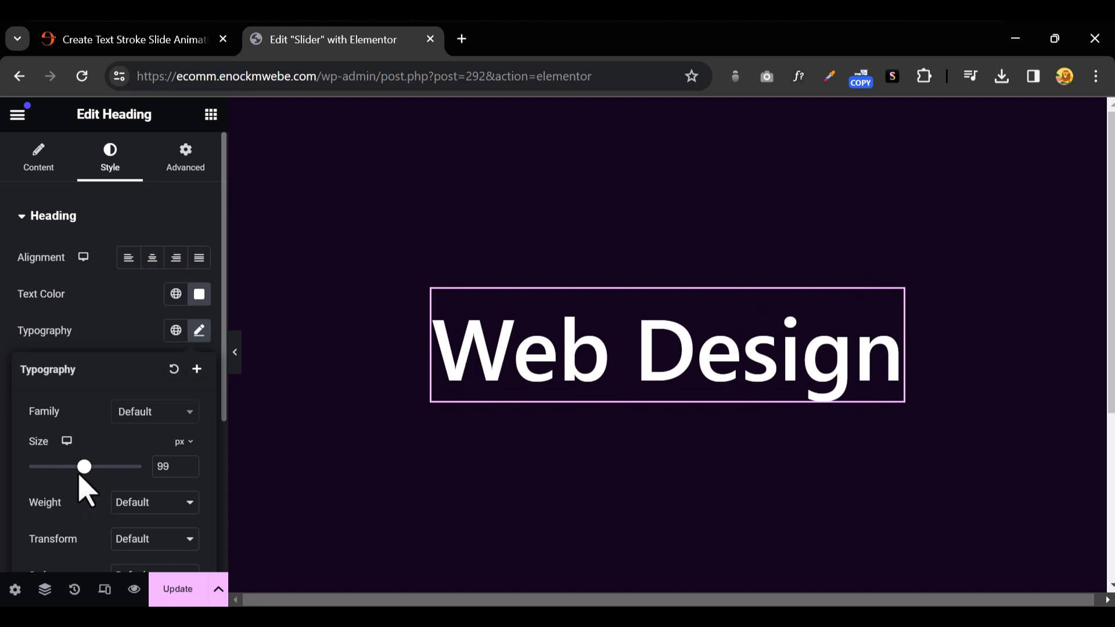
Set the heading's font weight to 800 (Extra Bold).
{"action": "scroll", "coordinate": [102, 406], "scroll_direction": "down", "scroll_amount": 3}
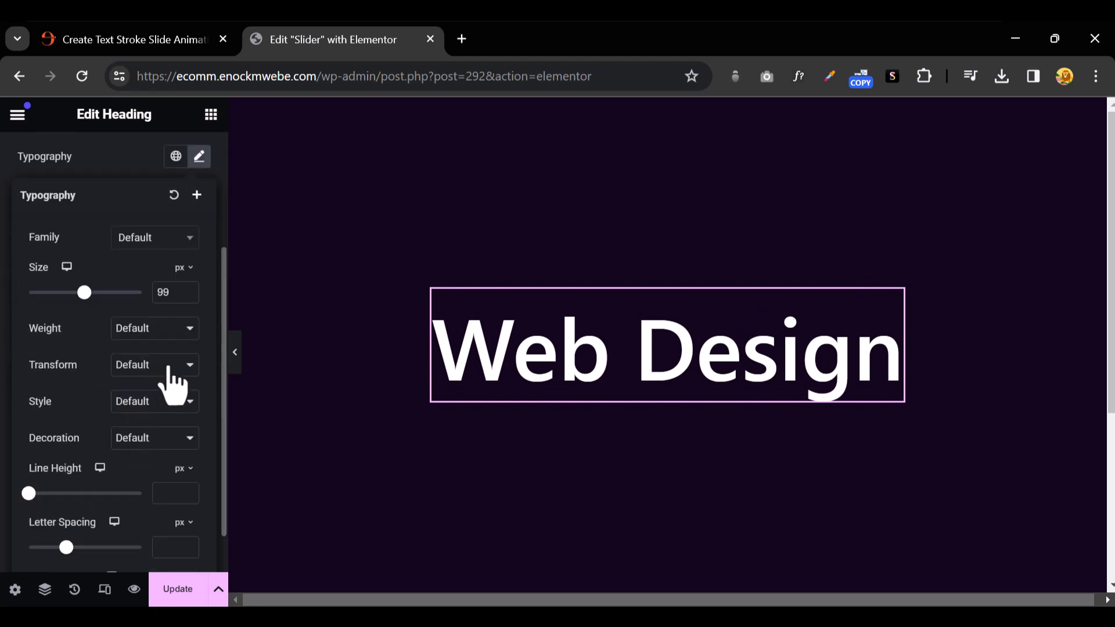
{"action": "left_click", "coordinate": [166, 330]}
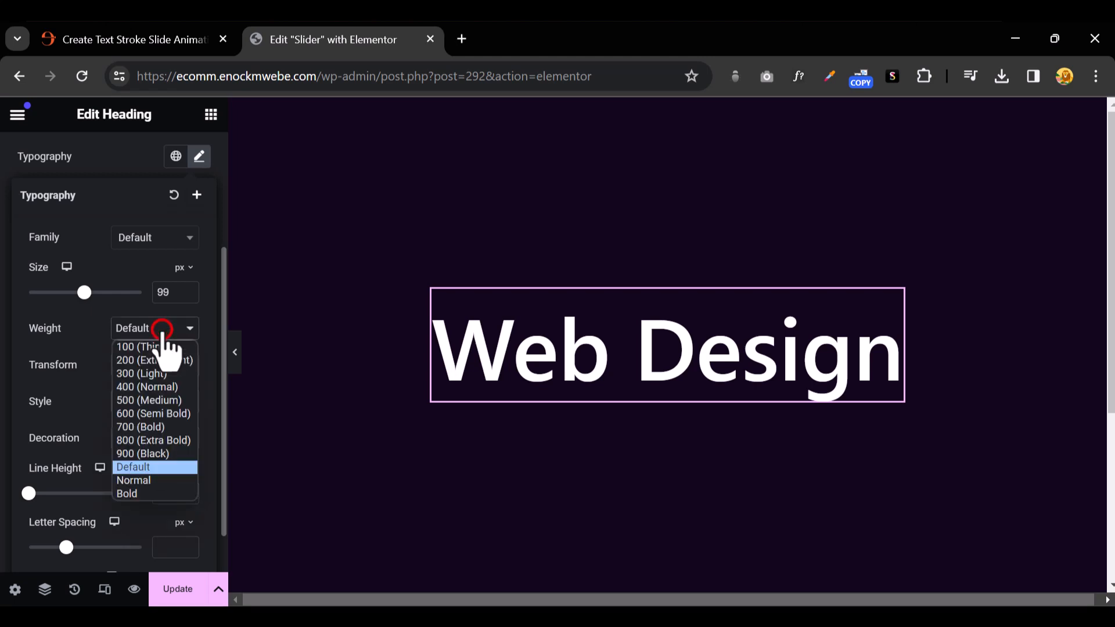
{"action": "left_click", "coordinate": [164, 441]}
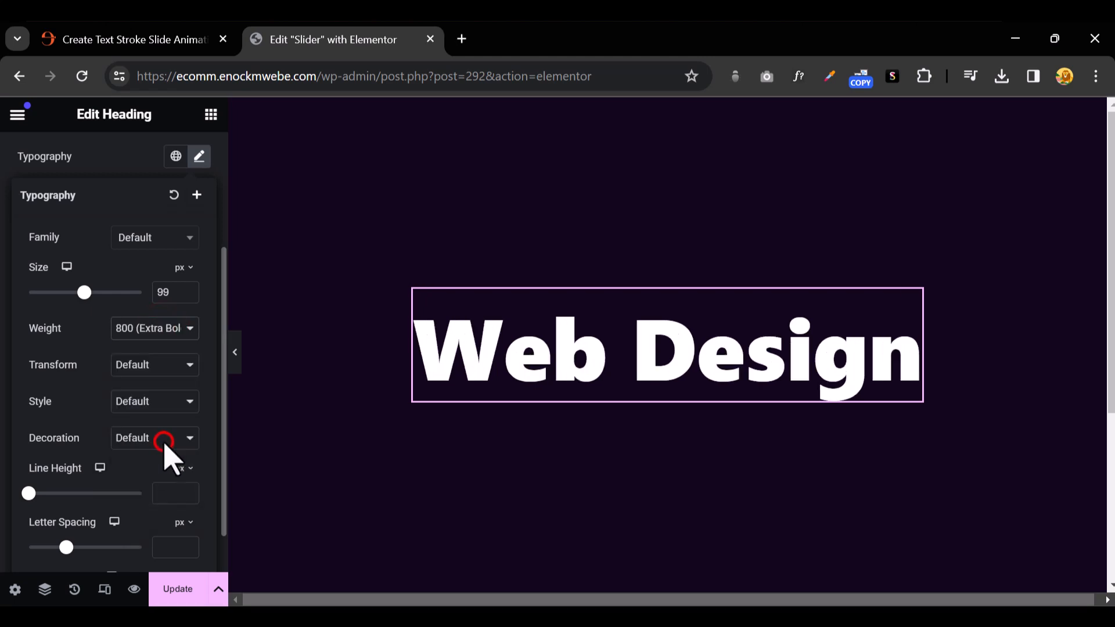
Set the heading's text transform to Uppercase and its font weight to 700 (Bold).
{"action": "left_click", "coordinate": [152, 364]}
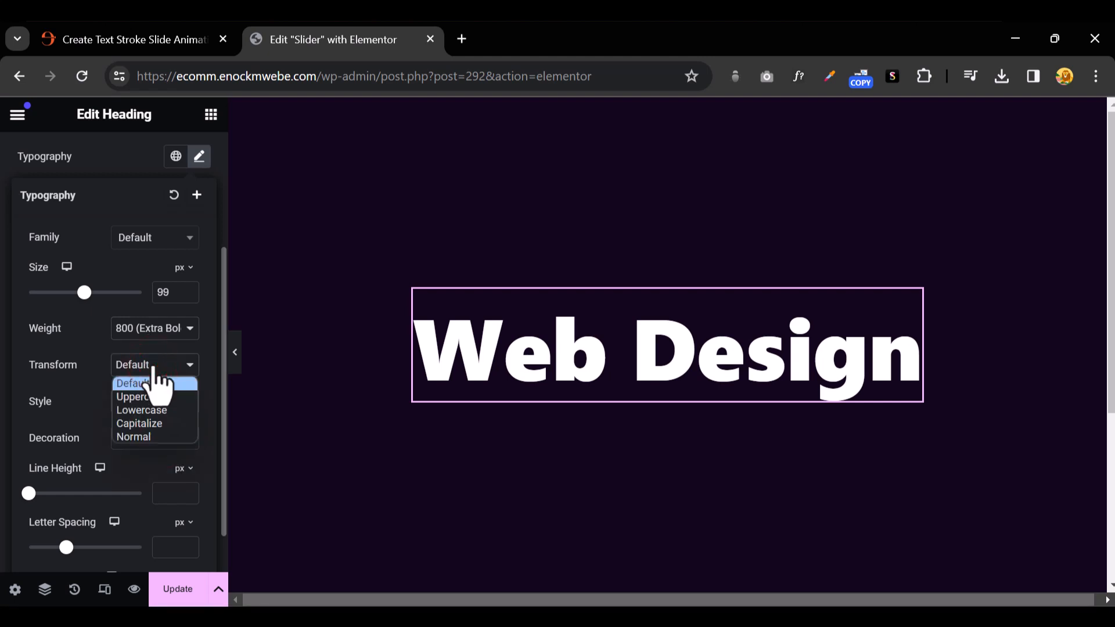
{"action": "left_click", "coordinate": [150, 398]}
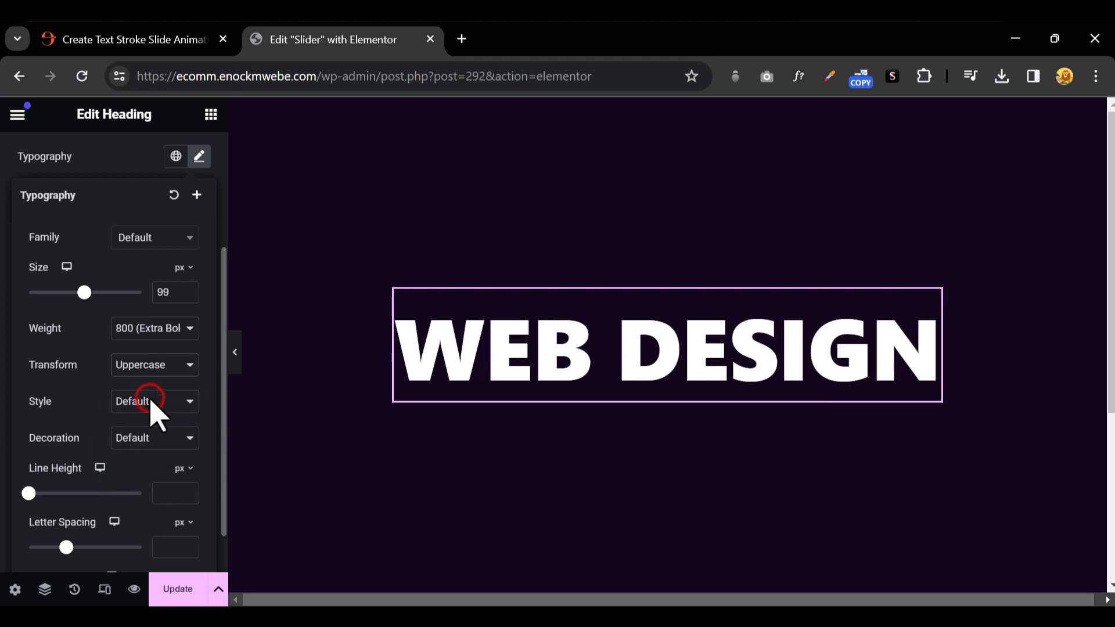
{"action": "left_click", "coordinate": [152, 328]}
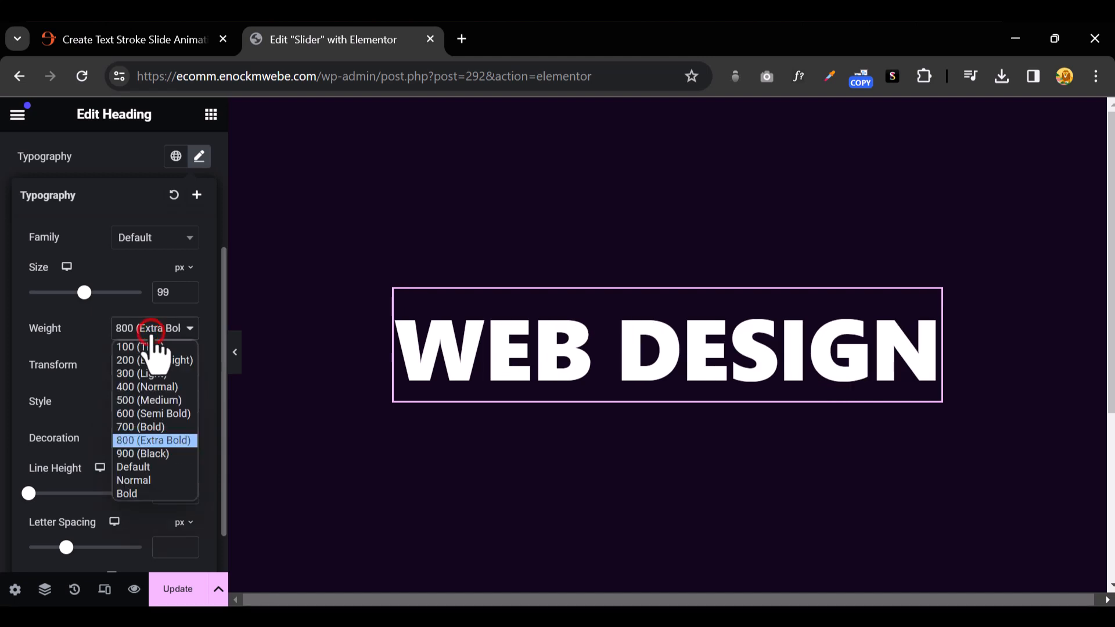
{"action": "left_click", "coordinate": [147, 427]}
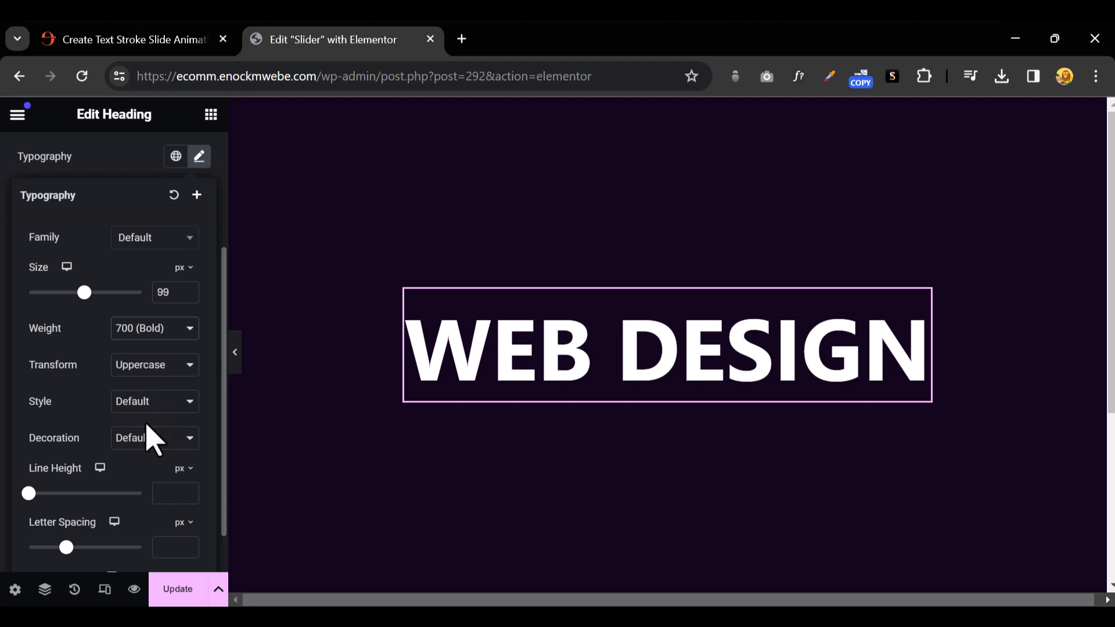
{"action": "scroll", "coordinate": [135, 438], "scroll_direction": "up", "scroll_amount": 3}
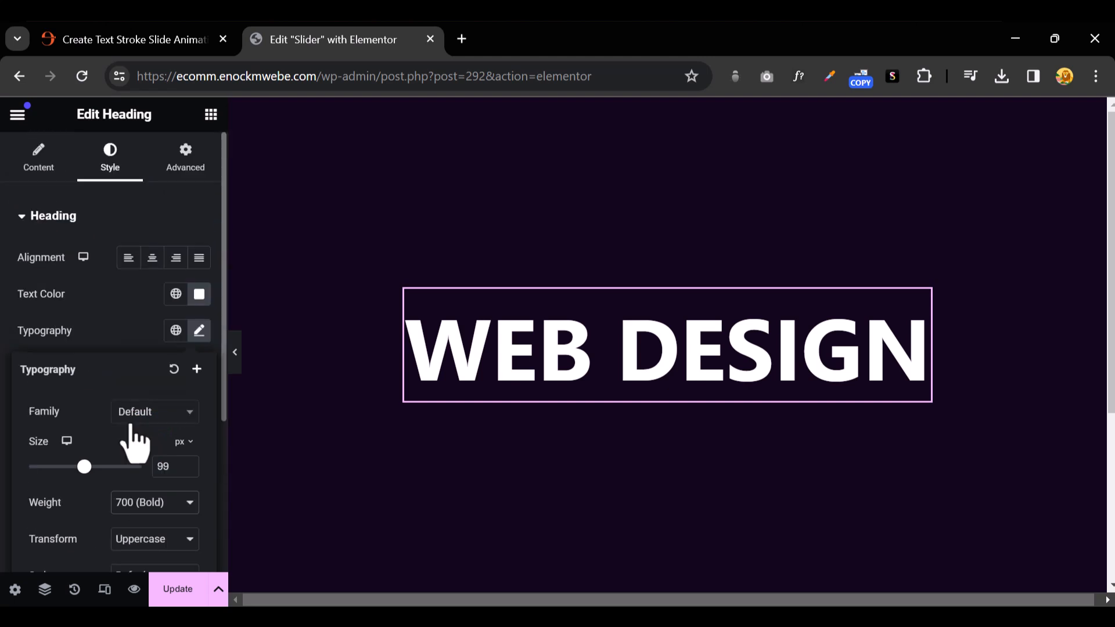
{"action": "left_click", "coordinate": [111, 330]}
Update the page, preview it in the browser, and return to the Elementor editor.
{"action": "left_click", "coordinate": [177, 590]}
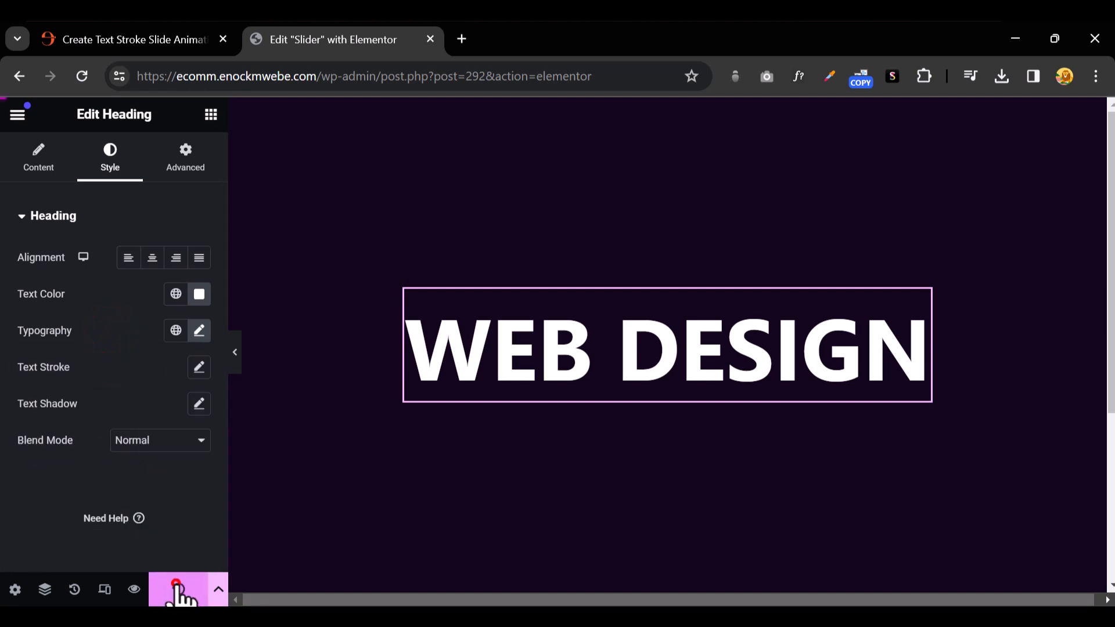
{"action": "left_click", "coordinate": [133, 590]}
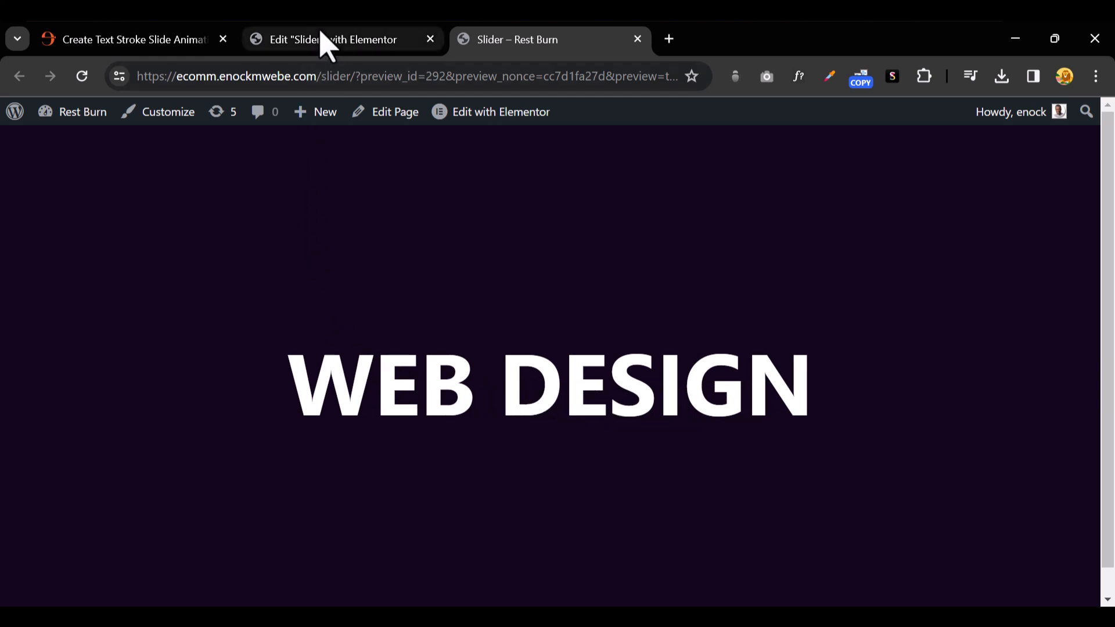
{"action": "left_click", "coordinate": [331, 51]}
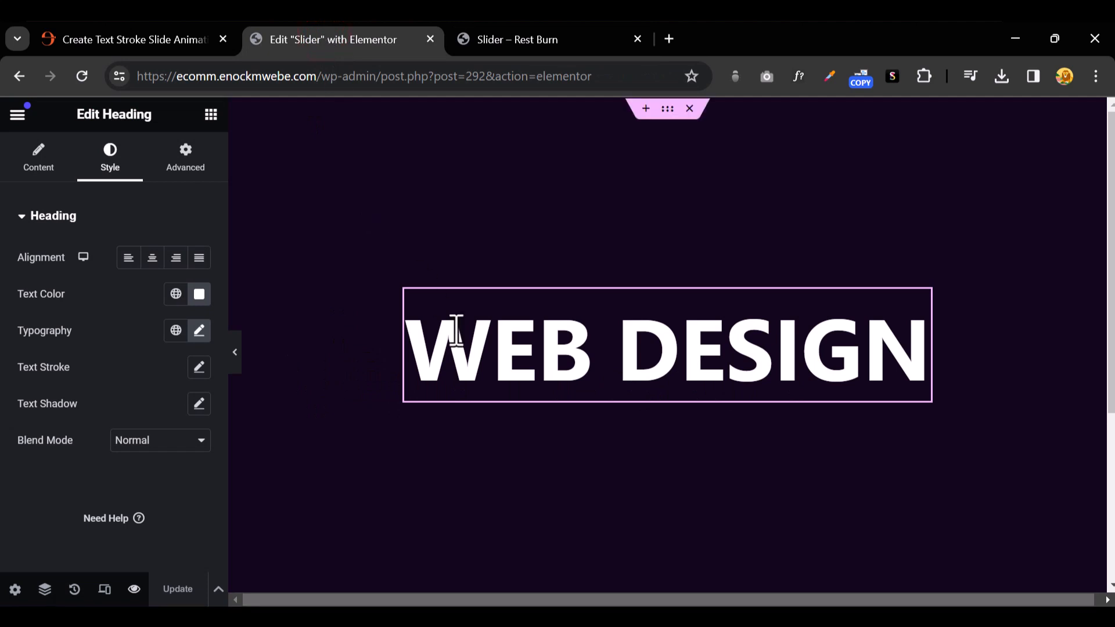
Inspect the built-in Custom CSS section in the heading's advanced settings and collapse it again.
{"action": "left_click", "coordinate": [915, 299]}
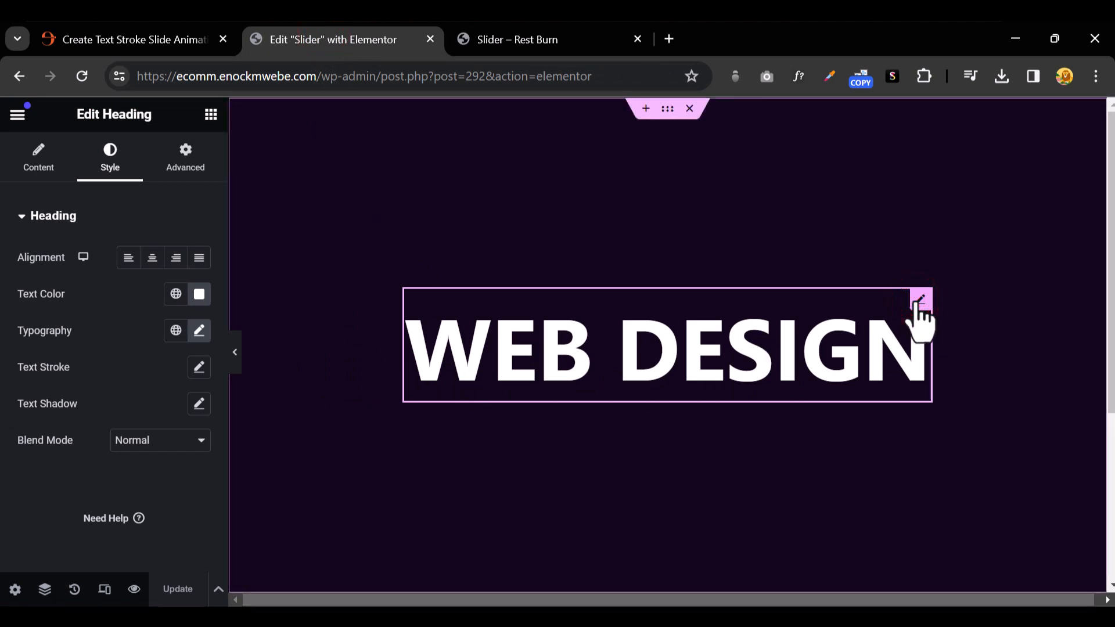
{"action": "left_click", "coordinate": [184, 168]}
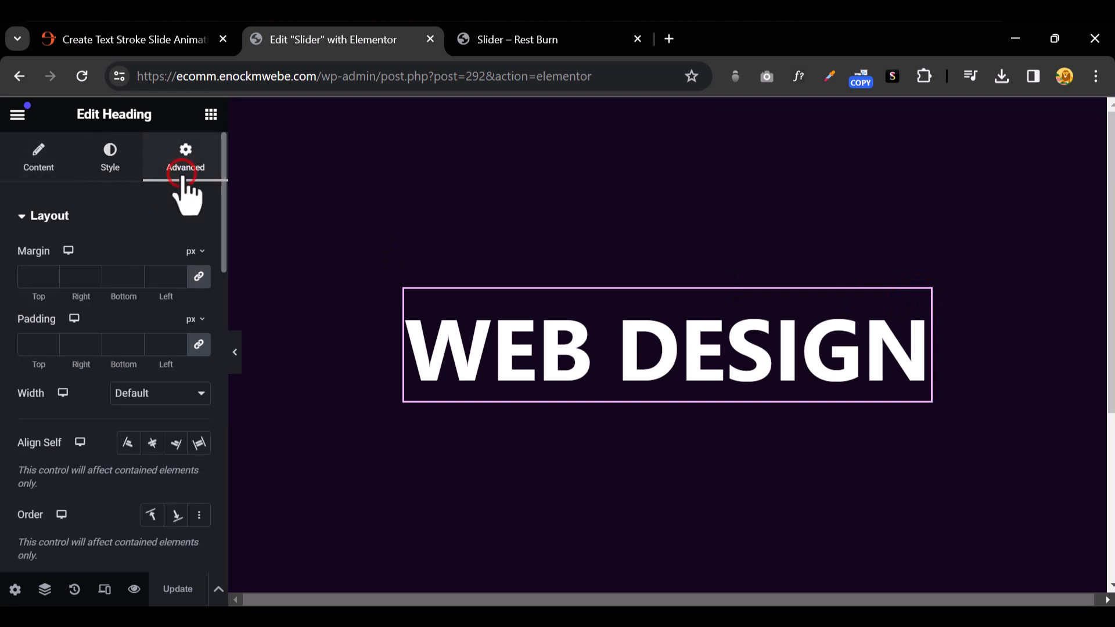
{"action": "scroll", "coordinate": [25, 237], "scroll_direction": "down", "scroll_amount": 5}
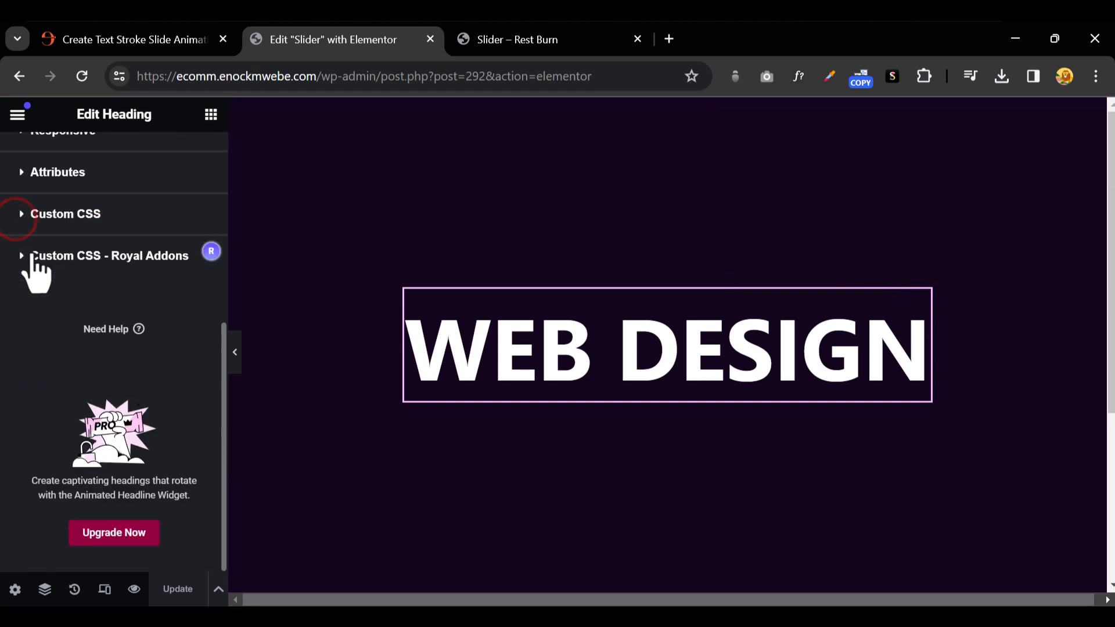
{"action": "scroll", "coordinate": [109, 384], "scroll_direction": "up", "scroll_amount": 2}
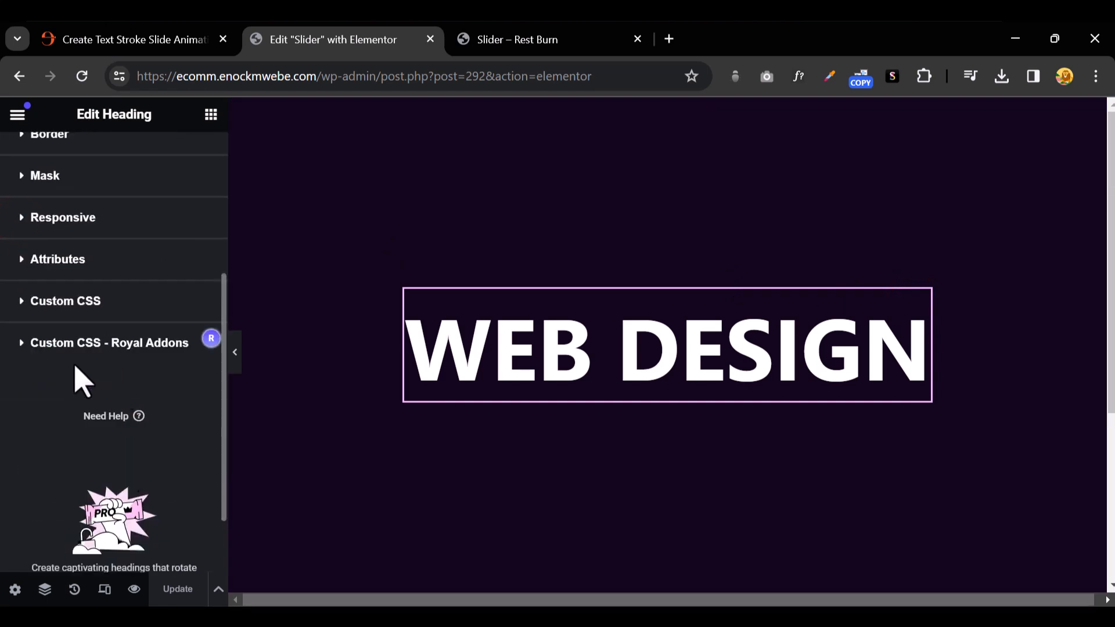
{"action": "left_click", "coordinate": [24, 305]}
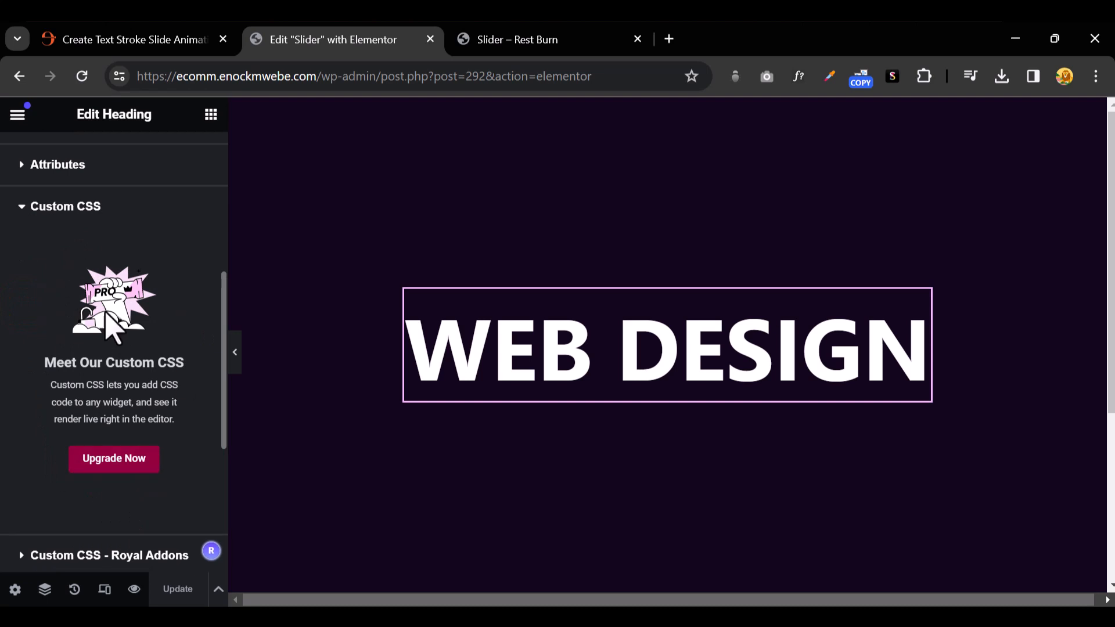
{"action": "left_click", "coordinate": [20, 206]}
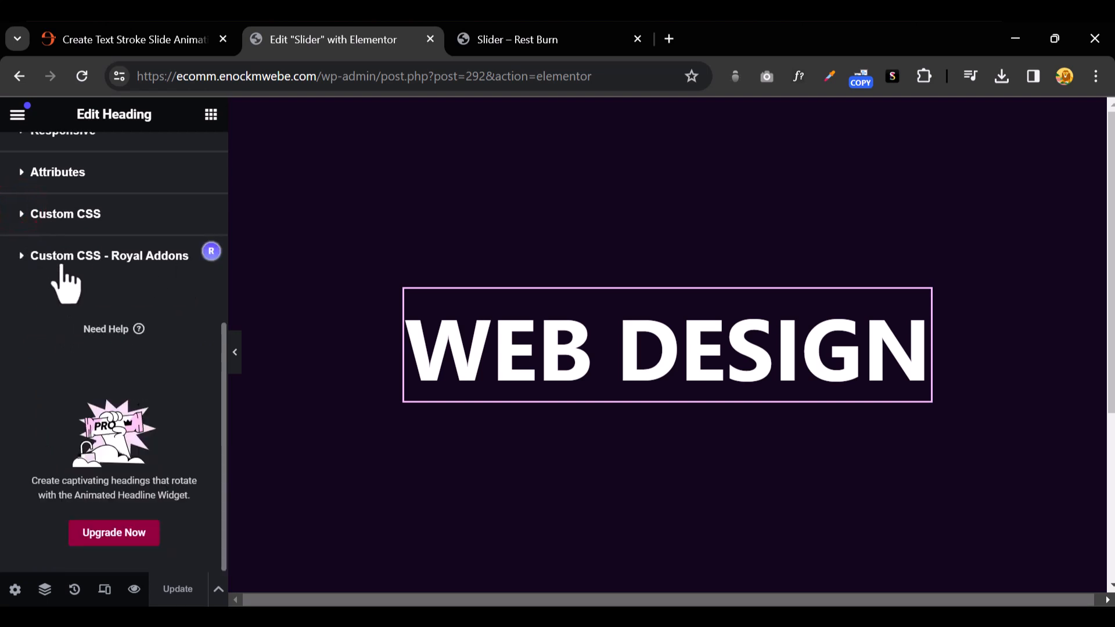
Search the WordPress plugin directory for "elementor" and locate the Royal Elementor Addons and Templates plugin.
{"action": "left_click", "coordinate": [542, 40]}
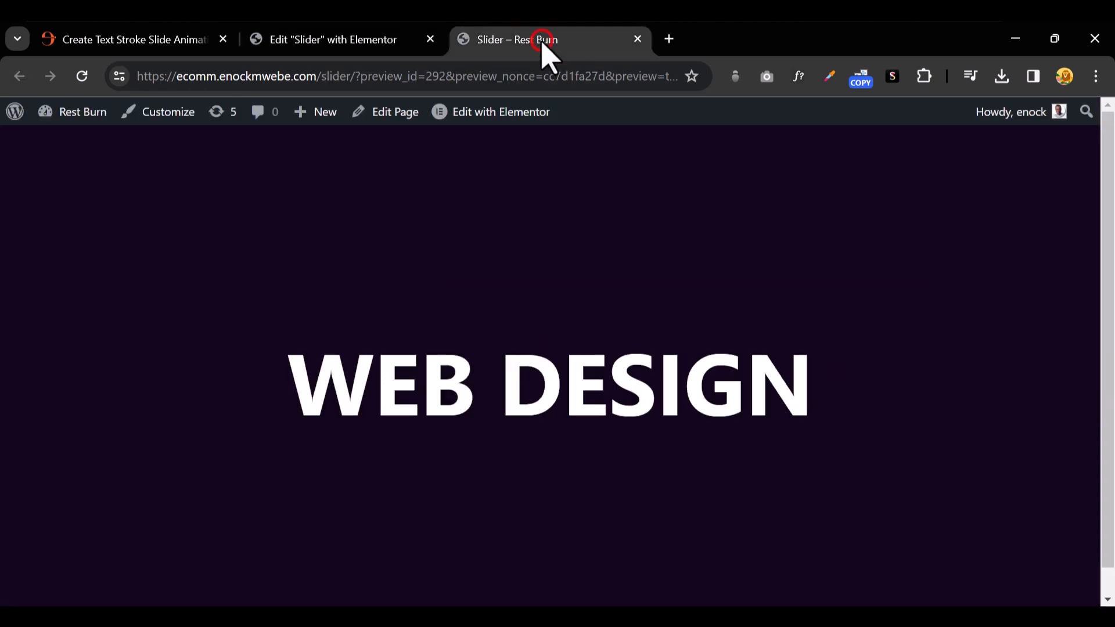
{"action": "left_click", "coordinate": [69, 113]}
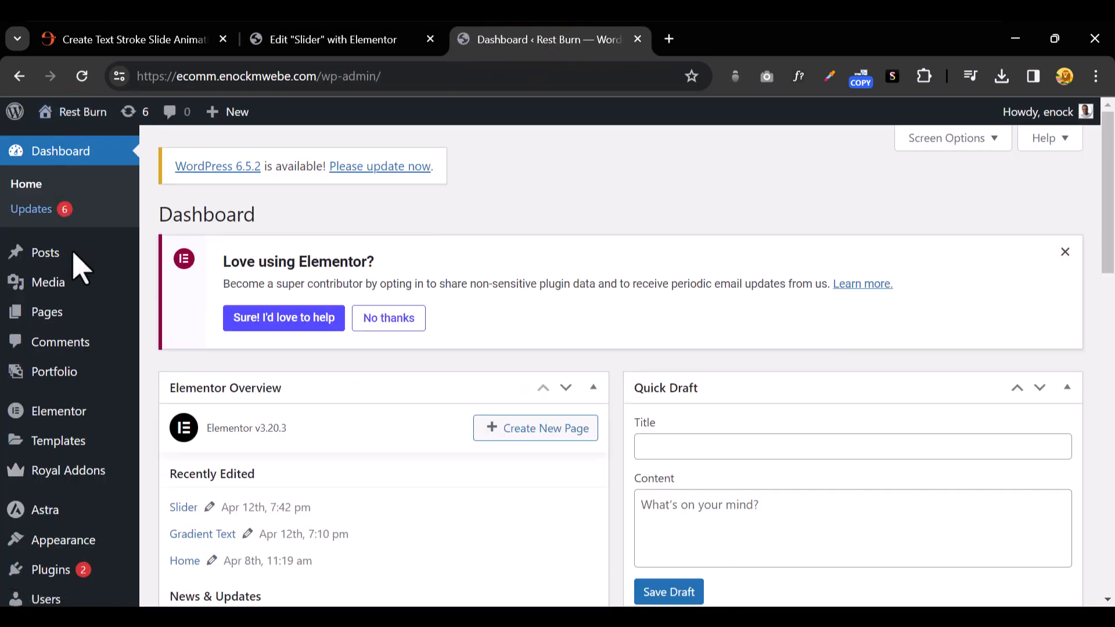
{"action": "scroll", "coordinate": [102, 470], "scroll_direction": "down", "scroll_amount": 3}
{"action": "mouse_move", "coordinate": [78, 429]}
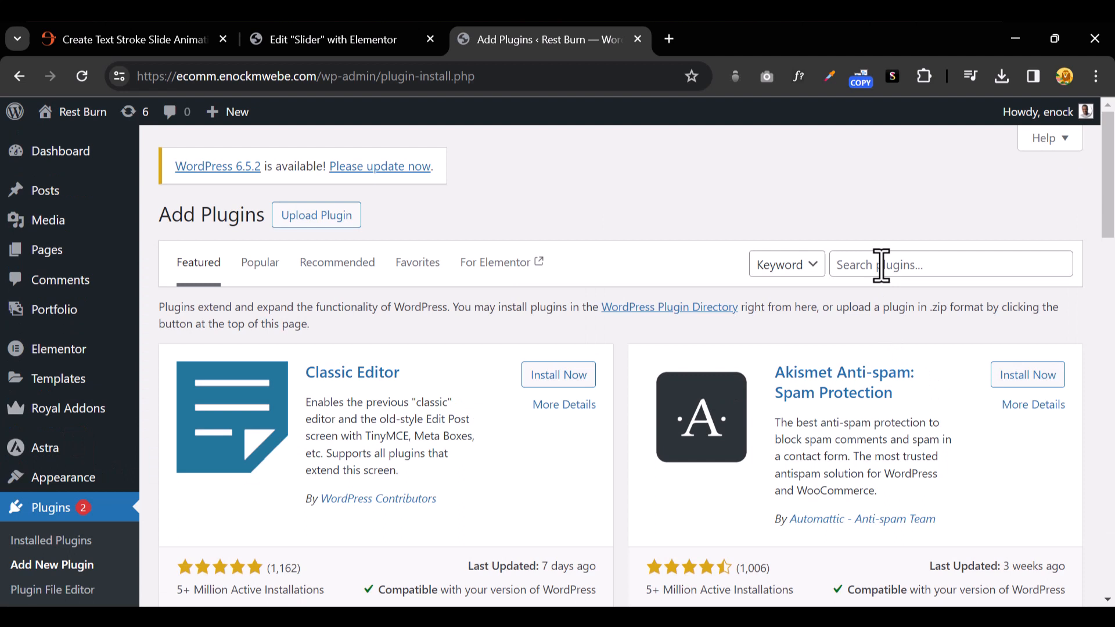
{"action": "left_click", "coordinate": [881, 265]}
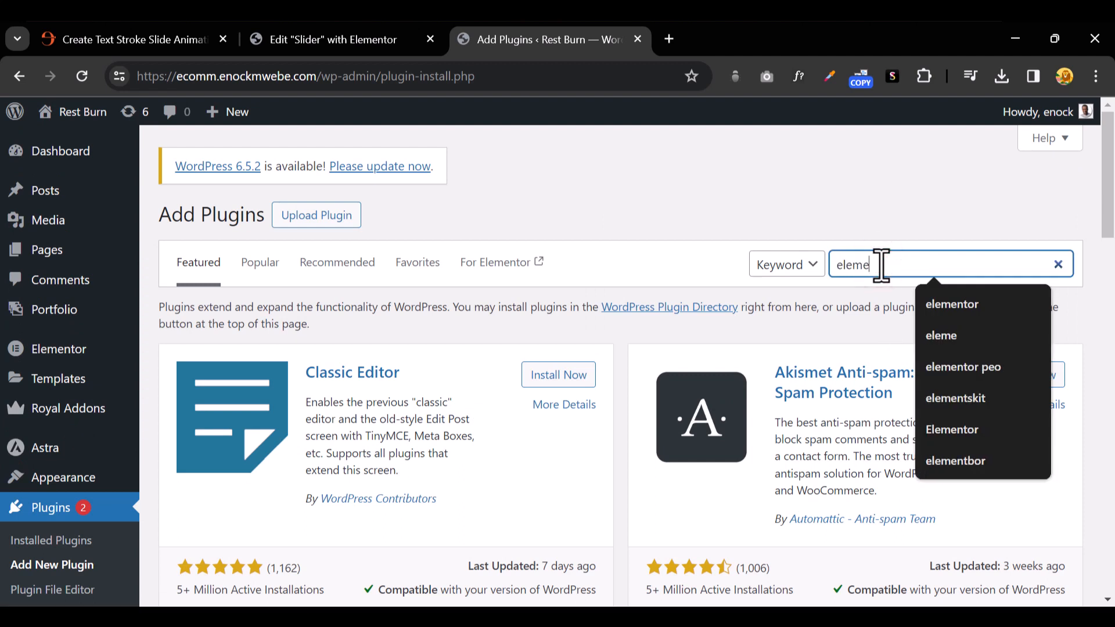
{"action": "type", "text": "elementor"}
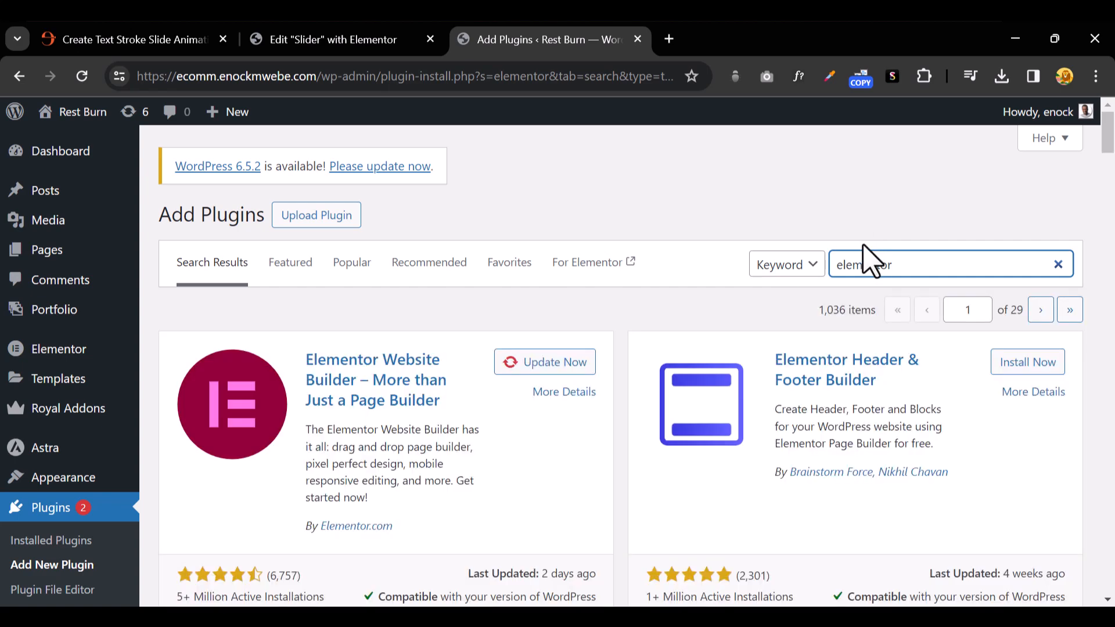
{"action": "scroll", "coordinate": [866, 348], "scroll_direction": "down", "scroll_amount": 5}
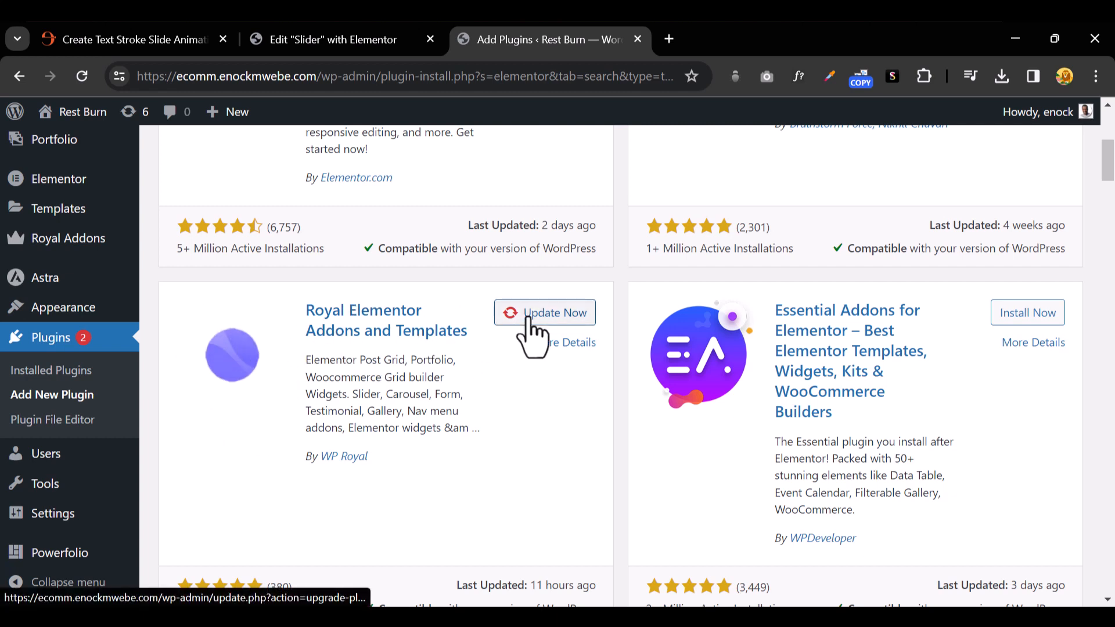
{"action": "scroll", "coordinate": [530, 334], "scroll_direction": "up", "scroll_amount": 3}
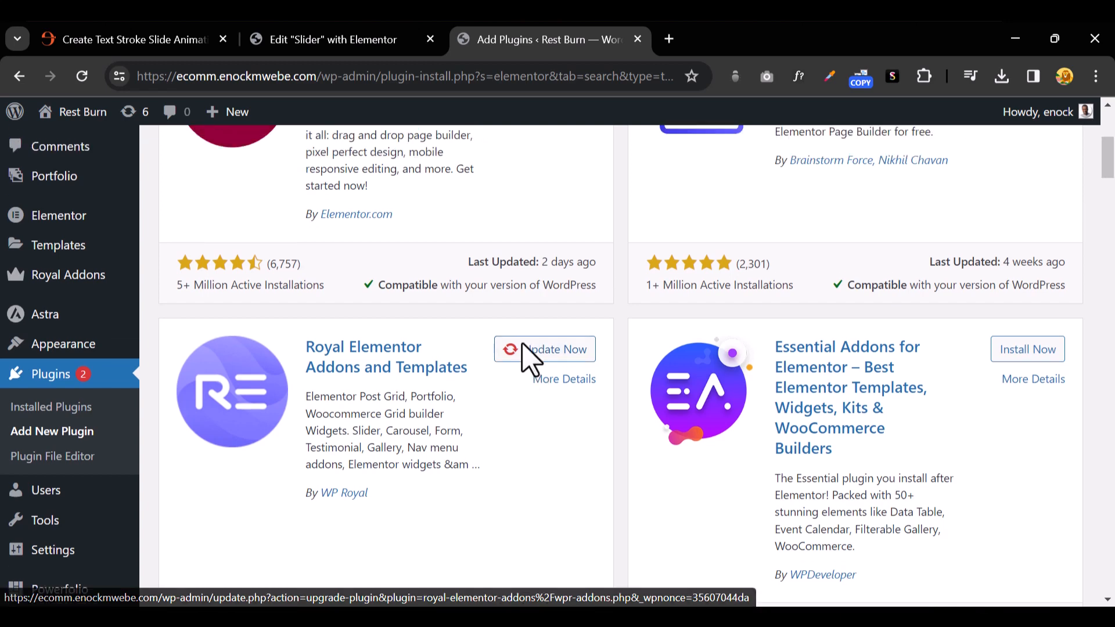
Return to the Elementor editor and expand the heading's Custom CSS - Royal Addons section.
{"action": "left_click", "coordinate": [327, 40]}
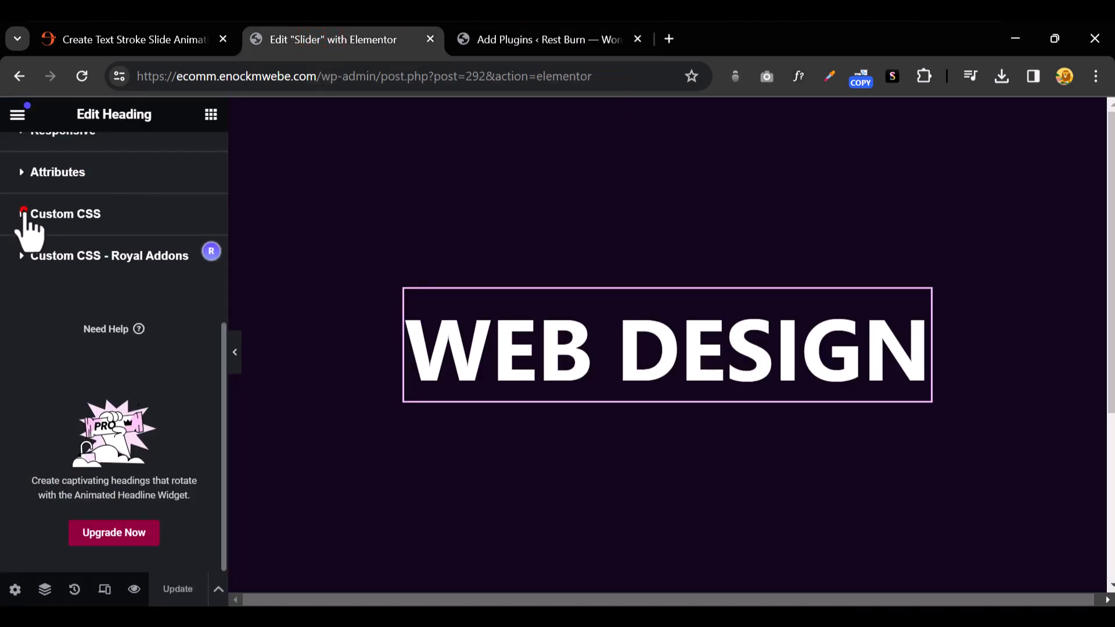
{"action": "left_click", "coordinate": [23, 214]}
{"action": "left_click", "coordinate": [24, 207]}
{"action": "left_click", "coordinate": [38, 256]}
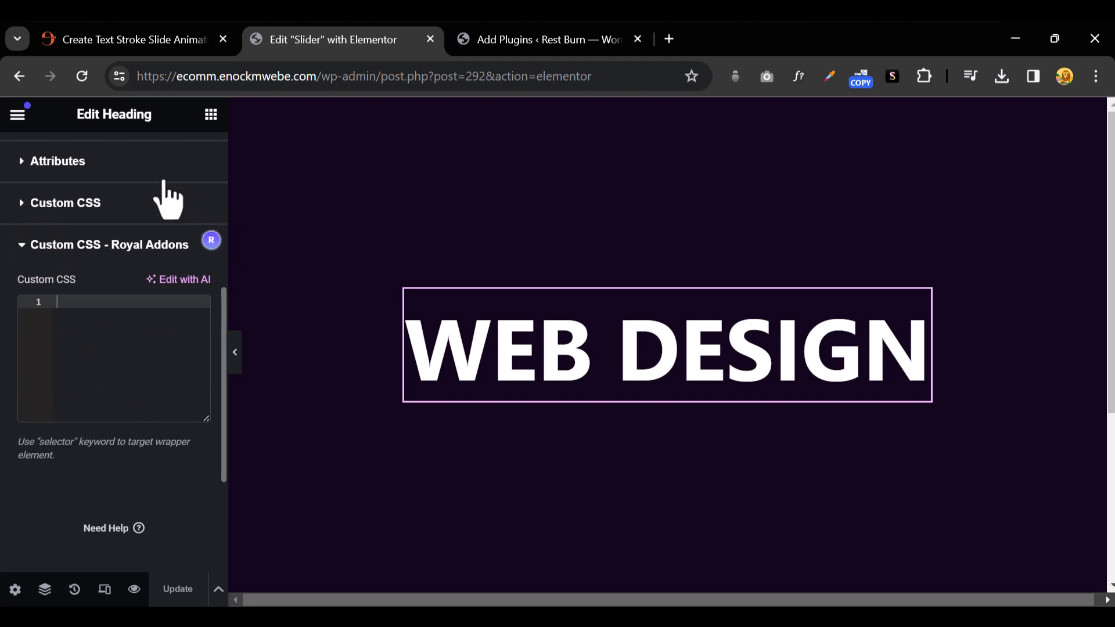
Switch to the text stroke slide animation tutorial page and review its CSS snippet, from the :root variables to the animateX keyframes.
{"action": "left_click", "coordinate": [169, 44]}
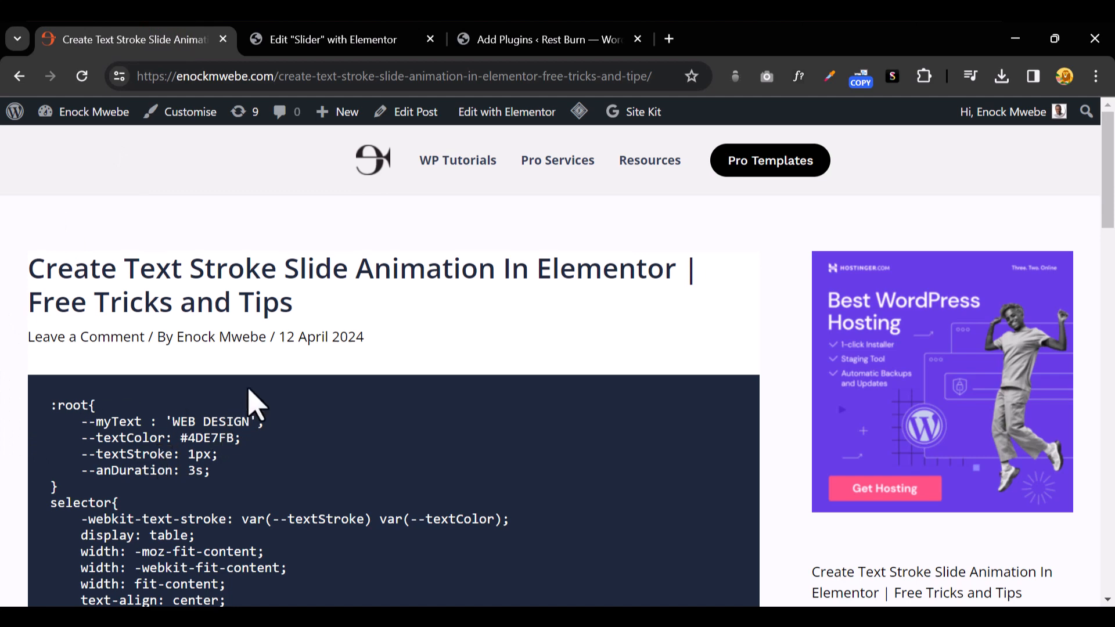
{"action": "scroll", "coordinate": [255, 404], "scroll_direction": "down", "scroll_amount": 2}
{"action": "scroll", "coordinate": [252, 404], "scroll_direction": "down", "scroll_amount": 5}
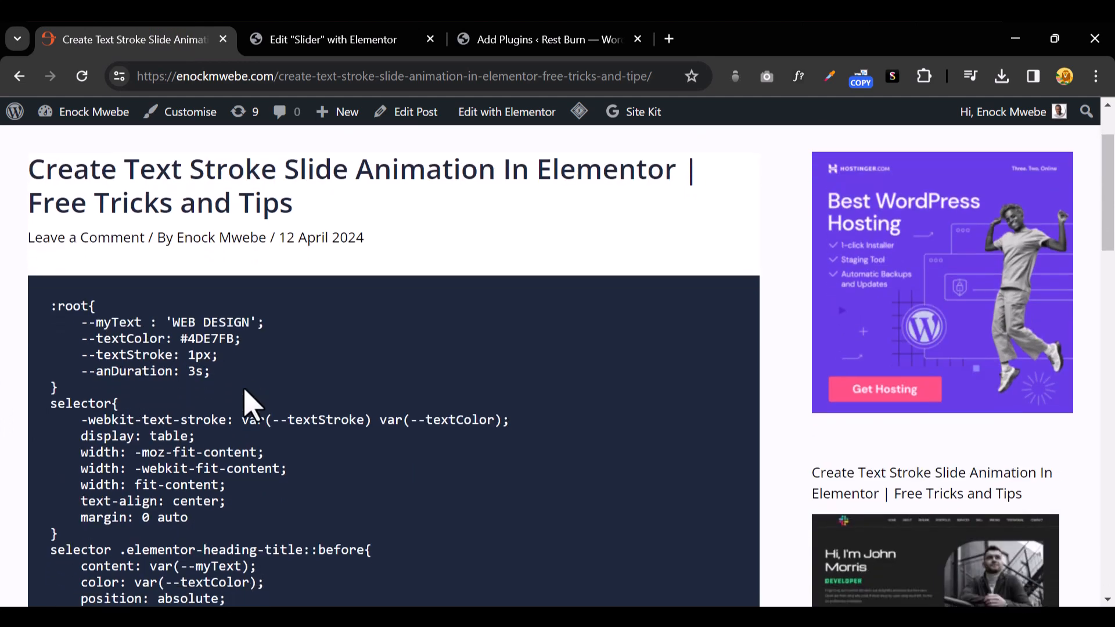
{"action": "scroll", "coordinate": [249, 399], "scroll_direction": "up", "scroll_amount": 2}
{"action": "scroll", "coordinate": [248, 395], "scroll_direction": "down", "scroll_amount": 2}
{"action": "scroll", "coordinate": [247, 390], "scroll_direction": "down", "scroll_amount": 3}
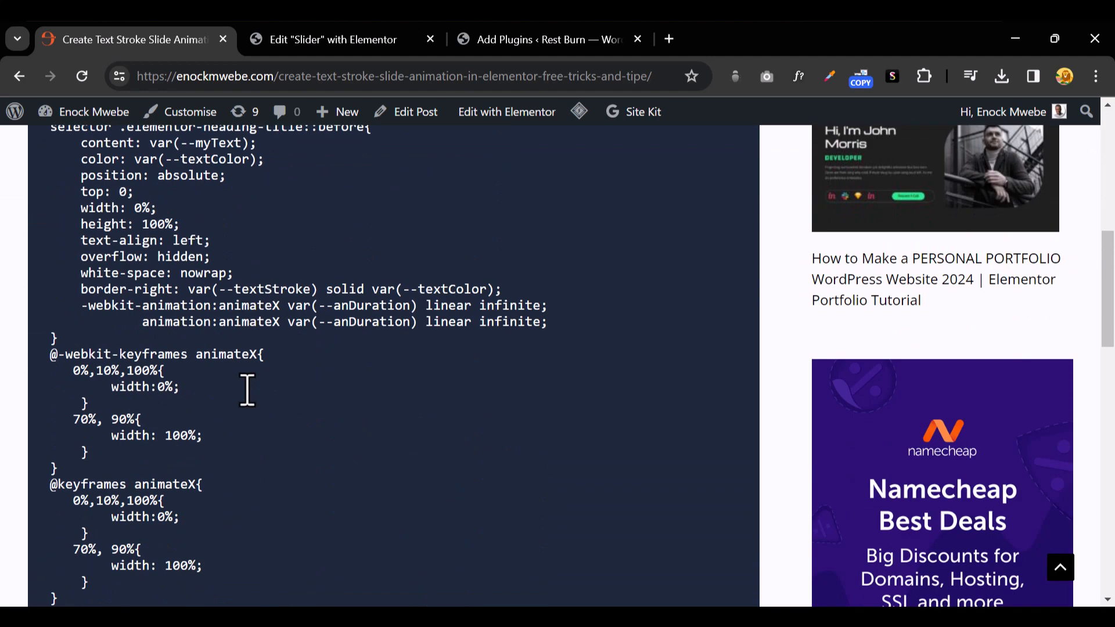
{"action": "scroll", "coordinate": [249, 403], "scroll_direction": "up", "scroll_amount": 6}
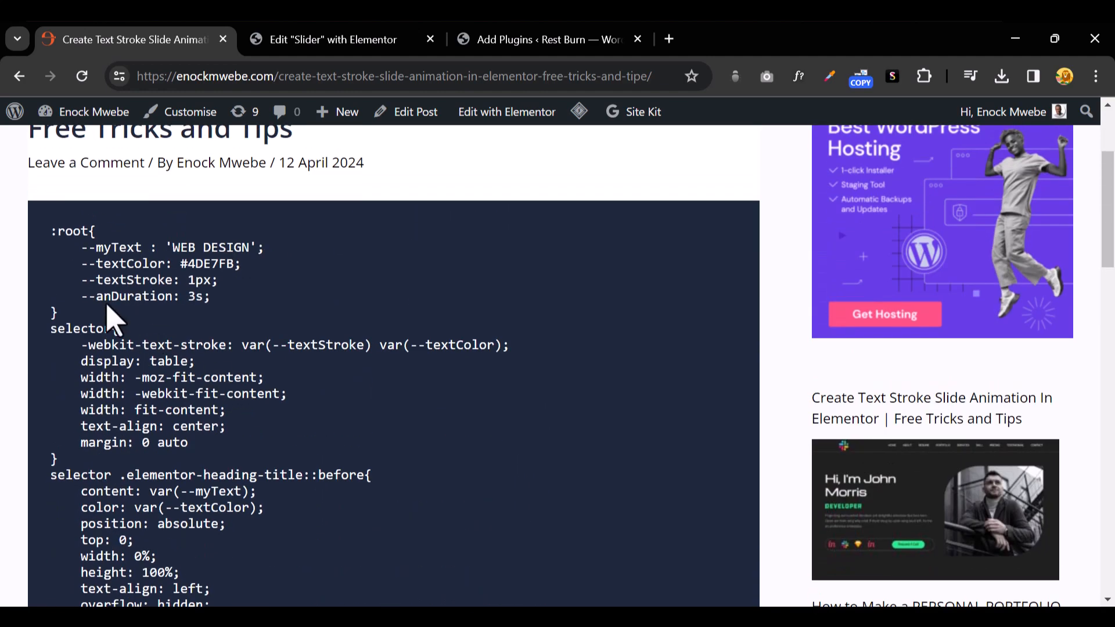
Copy the entire CSS snippet from the tutorial page, from the :root block through the closing brace of the animateX keyframes.
{"action": "left_click_drag", "start_coordinate": [49, 231], "coordinate": [179, 400]}
{"action": "scroll", "coordinate": [168, 389], "scroll_direction": "down", "scroll_amount": 3}
{"action": "scroll", "coordinate": [174, 383], "scroll_direction": "down", "scroll_amount": 6}
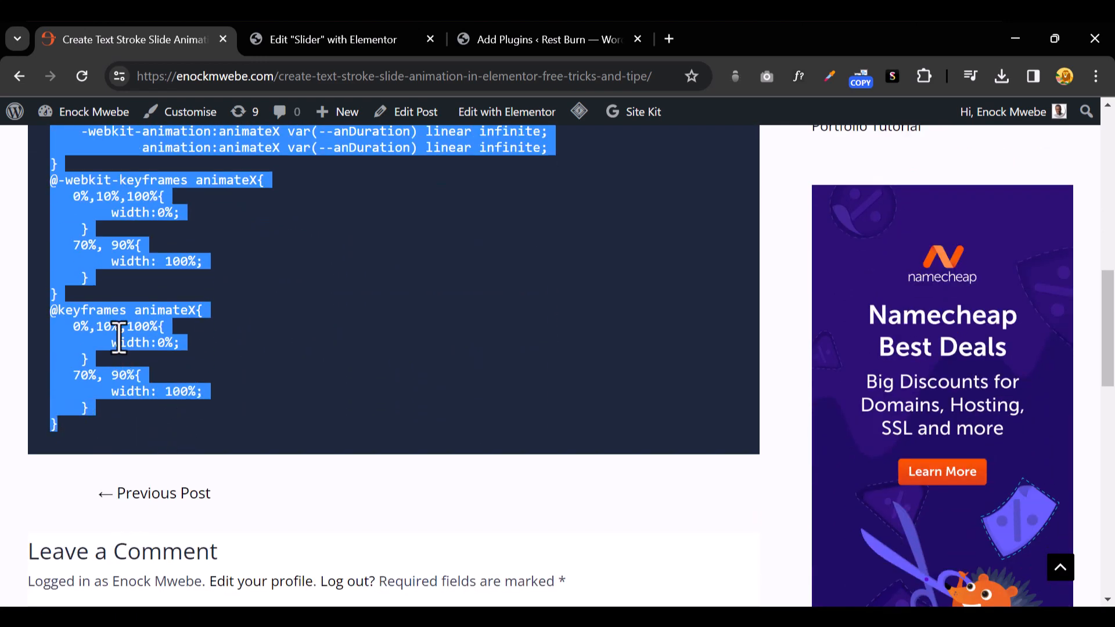
{"action": "right_click", "coordinate": [118, 336]}
{"action": "left_click", "coordinate": [146, 349]}
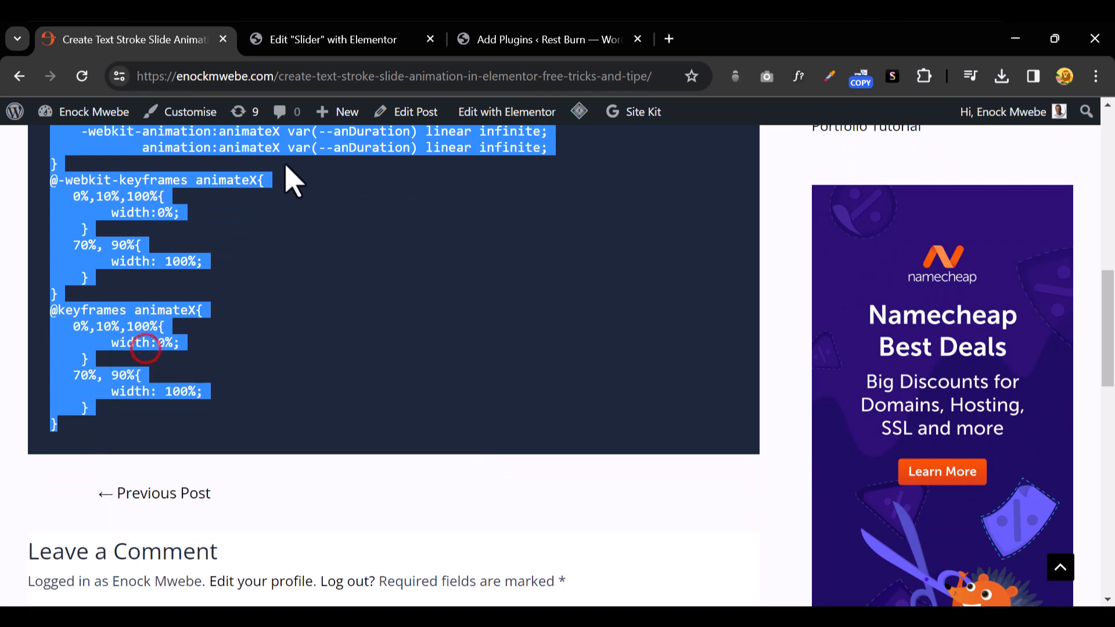
Return to the Elementor editor and paste the copied CSS into the heading's Custom CSS - Royal Addons editor.
{"action": "left_click", "coordinate": [331, 44]}
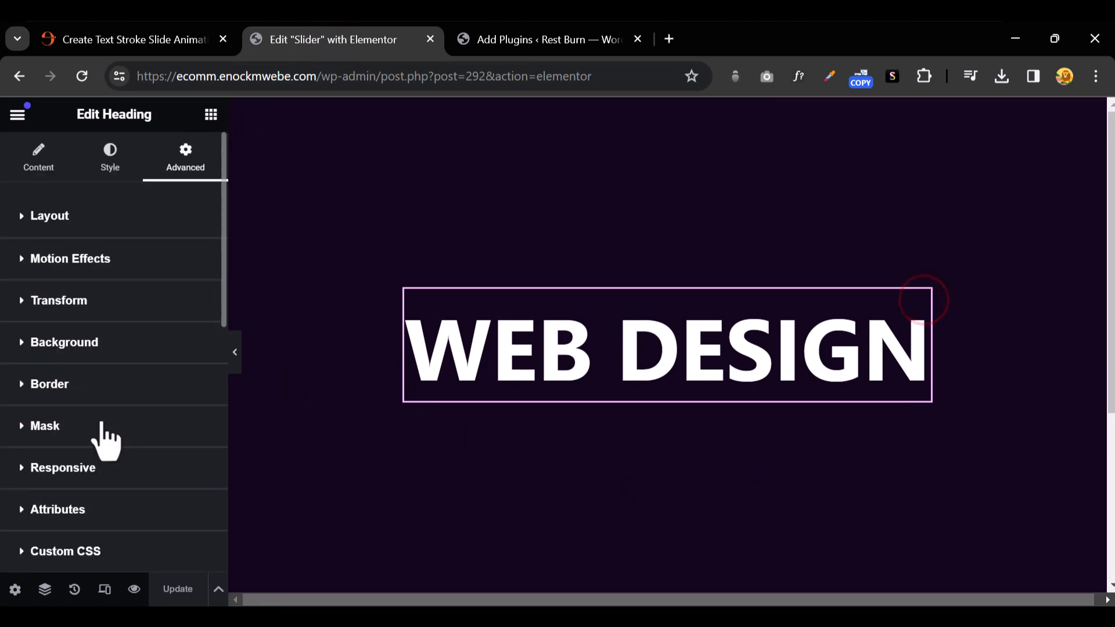
{"action": "scroll", "coordinate": [122, 406], "scroll_direction": "down", "scroll_amount": 7}
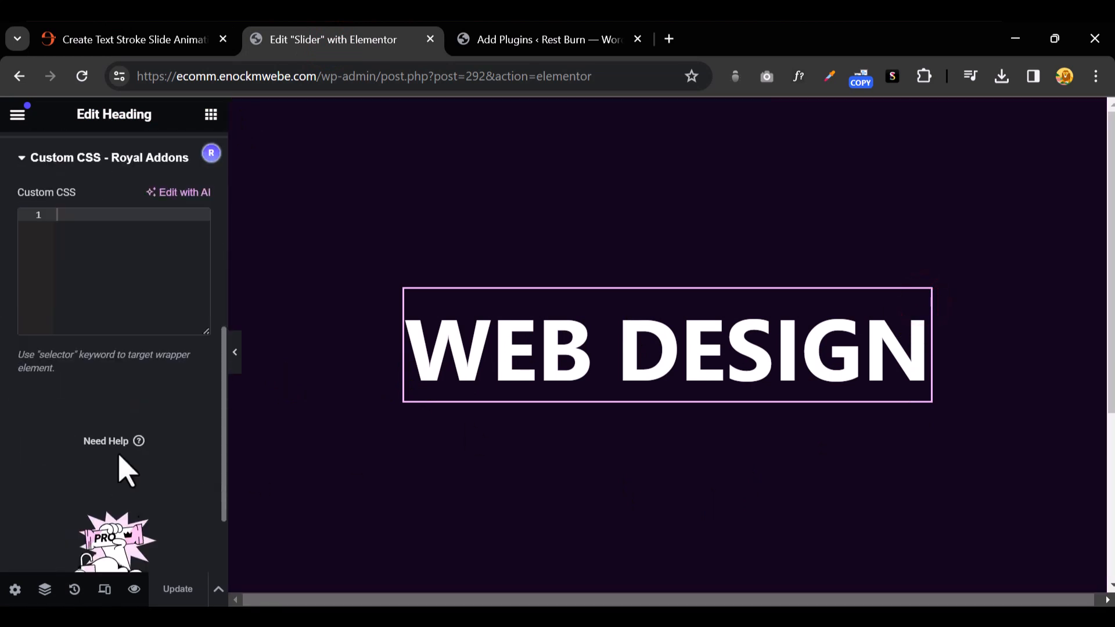
{"action": "right_click", "coordinate": [93, 250]}
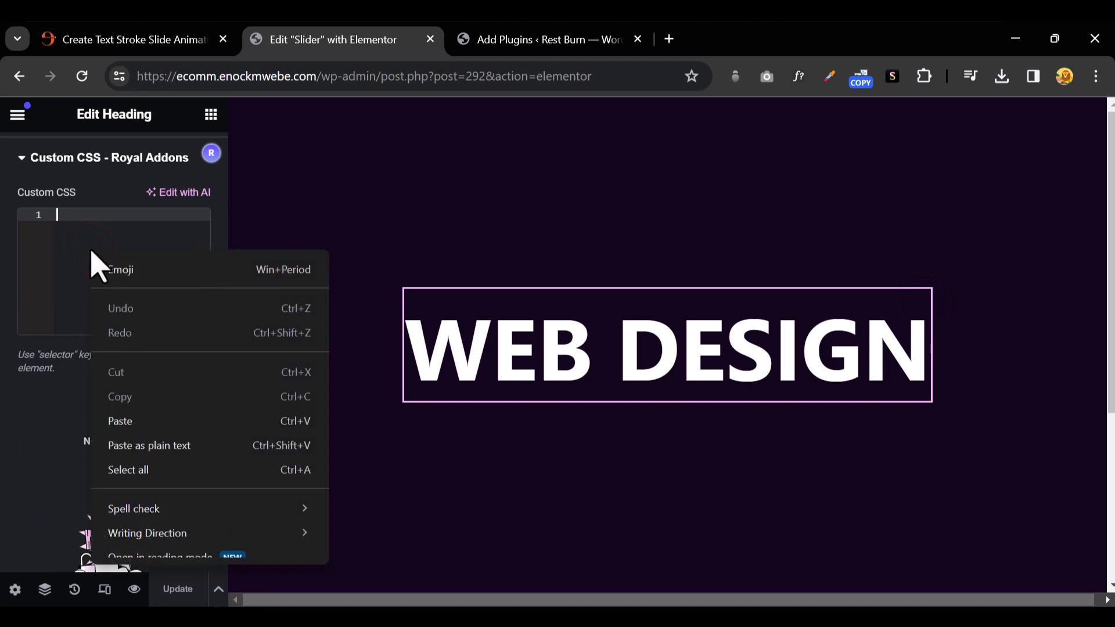
{"action": "left_click", "coordinate": [141, 436]}
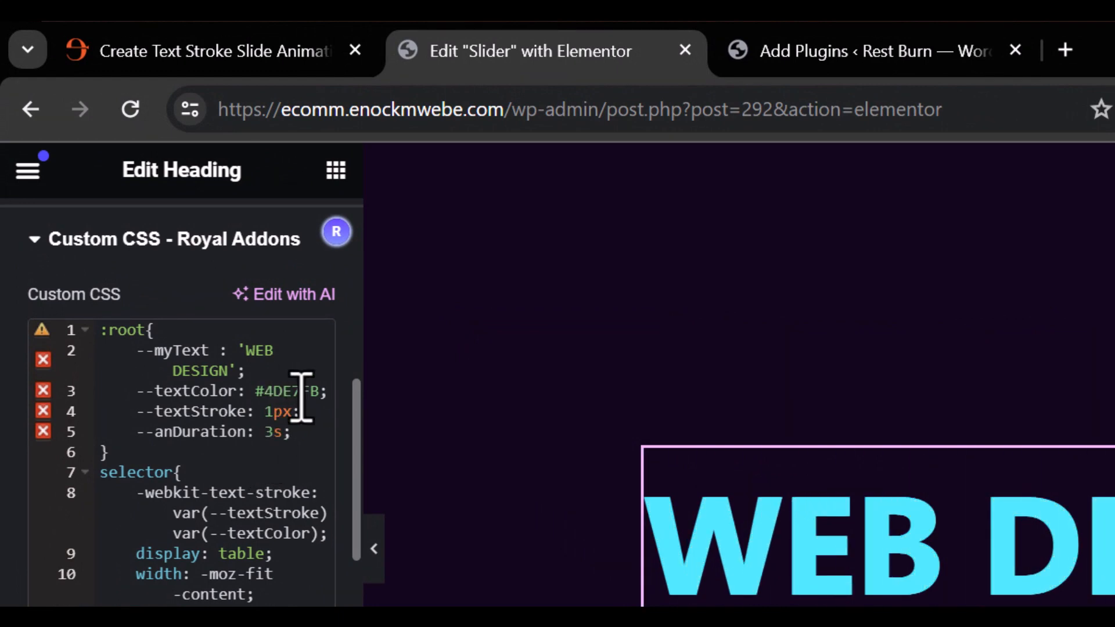
Change the --textColor variable in the Royal Addons custom CSS to #4DE7ee.
{"action": "left_click", "coordinate": [300, 393]}
{"action": "key", "text": "ctrl+plus"}
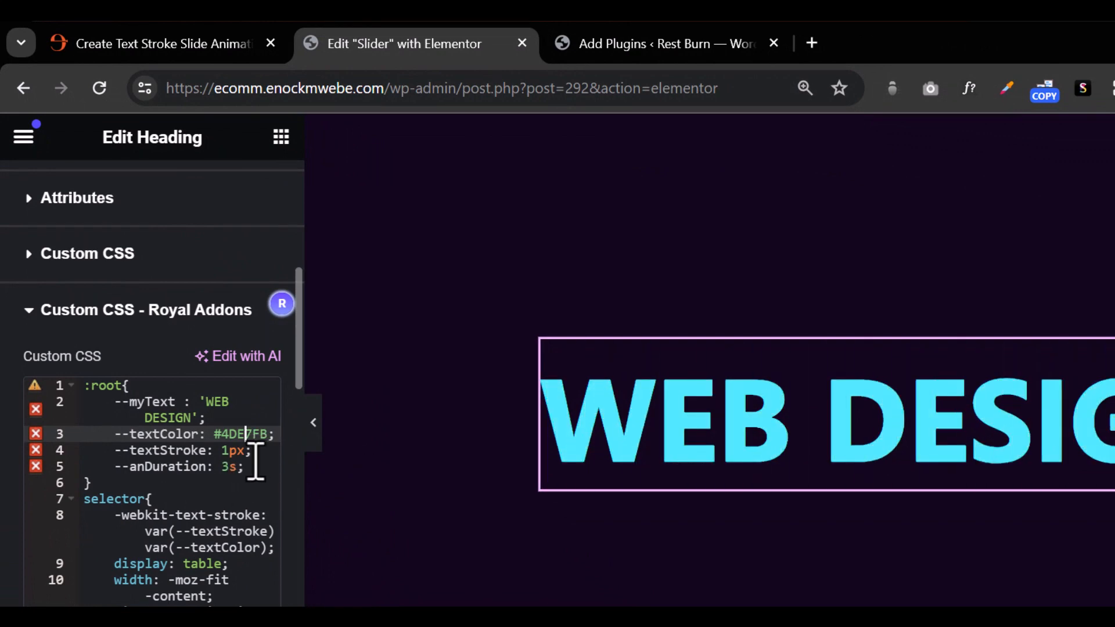
{"action": "left_click", "coordinate": [268, 434]}
{"action": "key", "text": "BackSpace"}
{"action": "key", "text": "BackSpace"}
{"action": "type", "text": "ee"}
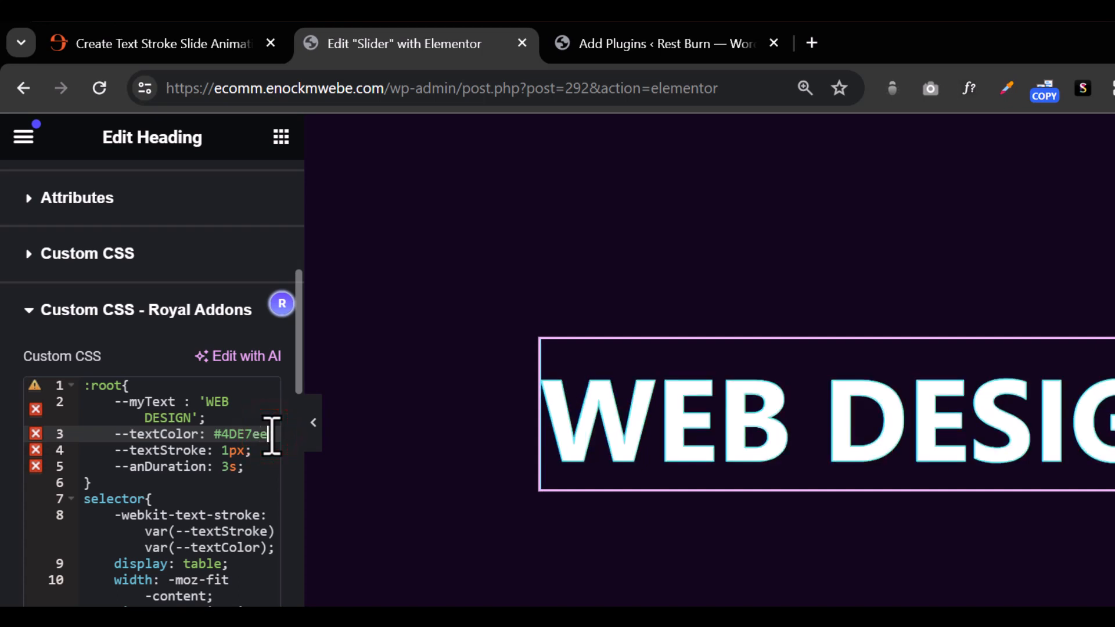
Try #4DE745 as the --textColor value and change it back to #4DE7ee.
{"action": "key", "text": "BackSpace"}
{"action": "key", "text": "BackSpace"}
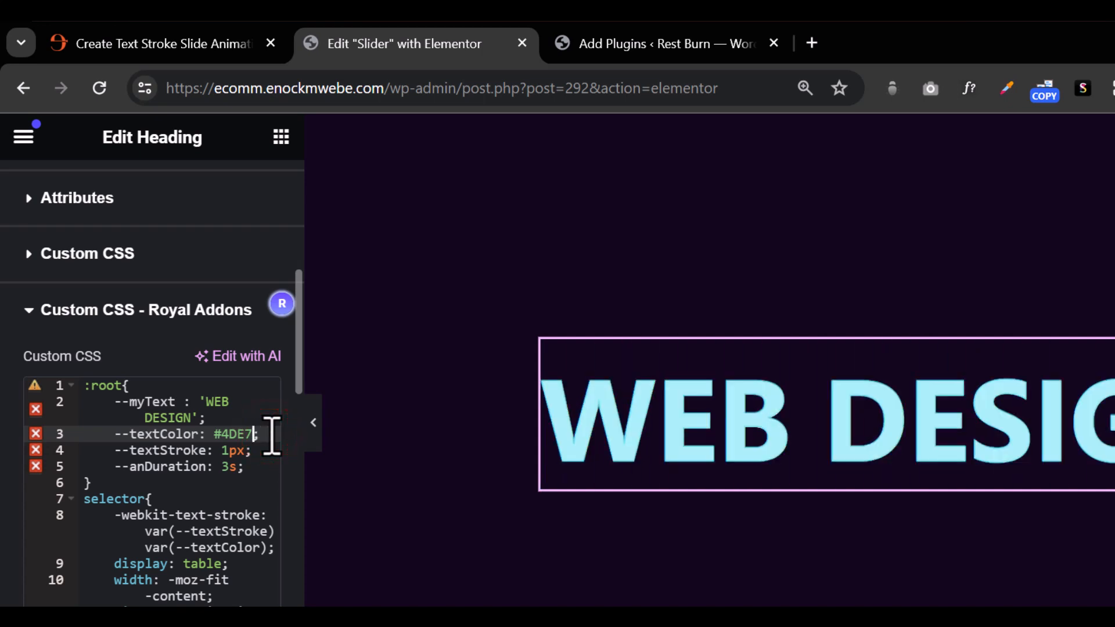
{"action": "type", "text": "45"}
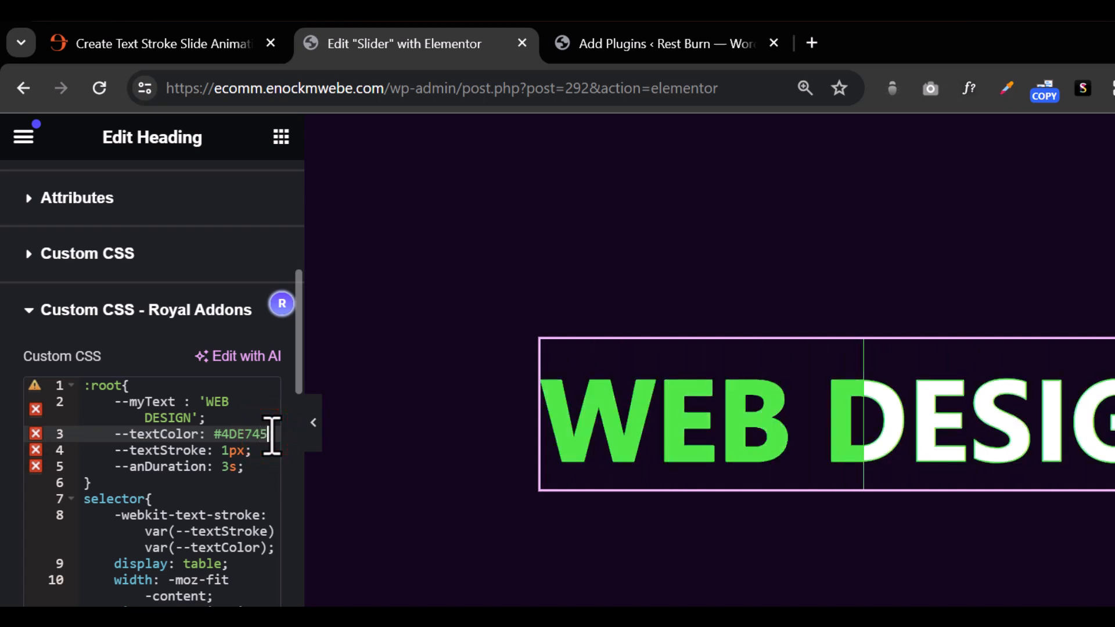
{"action": "key", "text": "BackSpace"}
{"action": "key", "text": "BackSpace"}
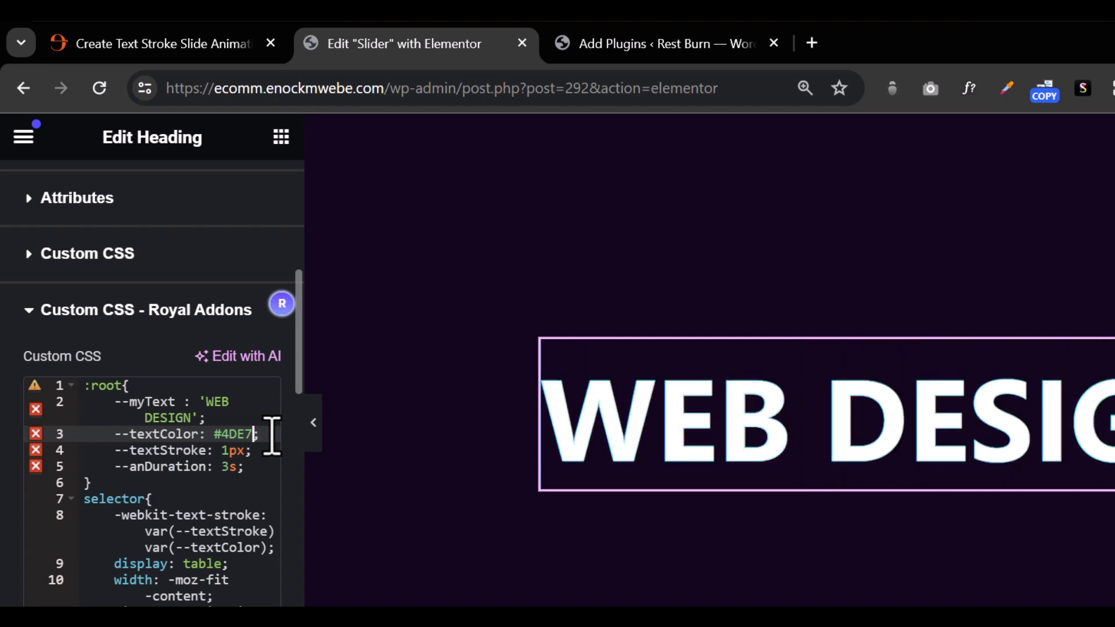
{"action": "type", "text": "ee"}
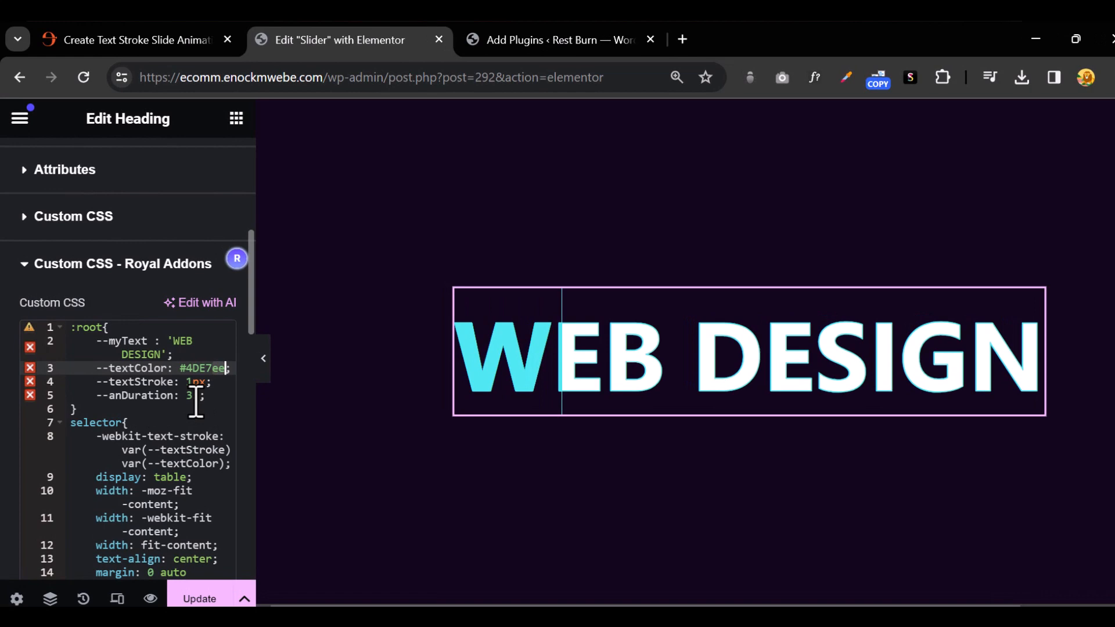
Set the --textStroke variable in the custom CSS to 4px.
{"action": "left_click", "coordinate": [194, 382]}
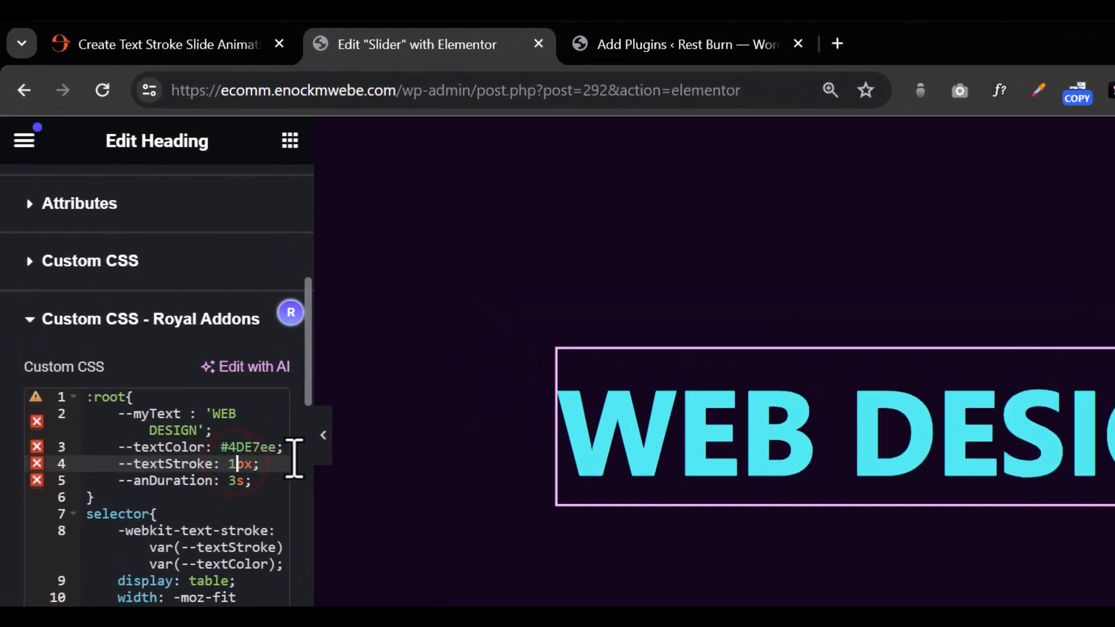
{"action": "key", "text": "BackSpace"}
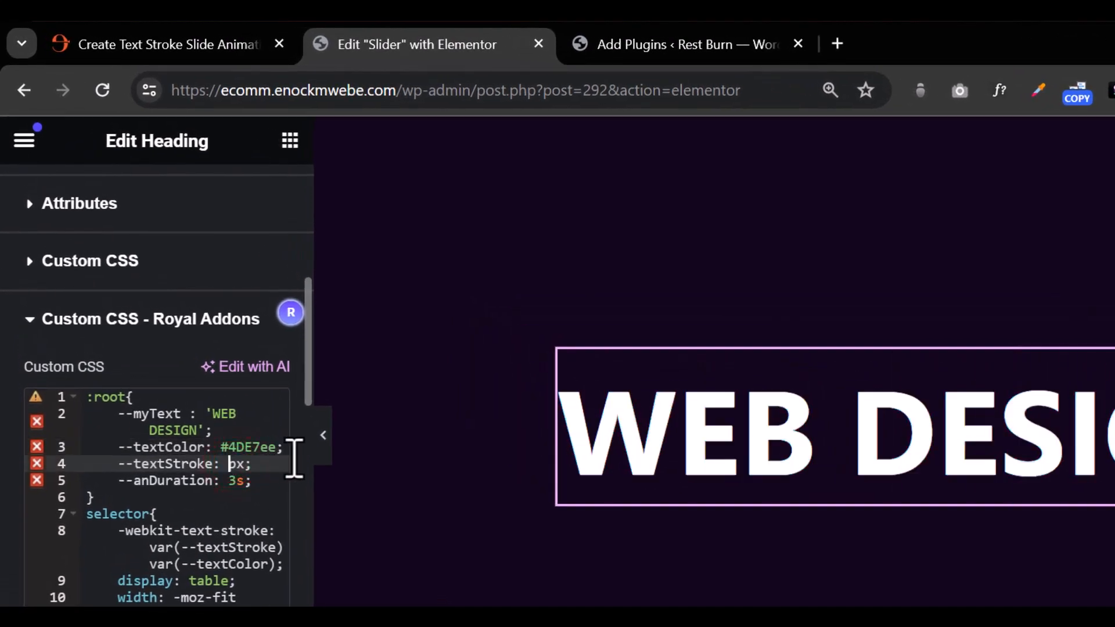
{"action": "type", "text": "4"}
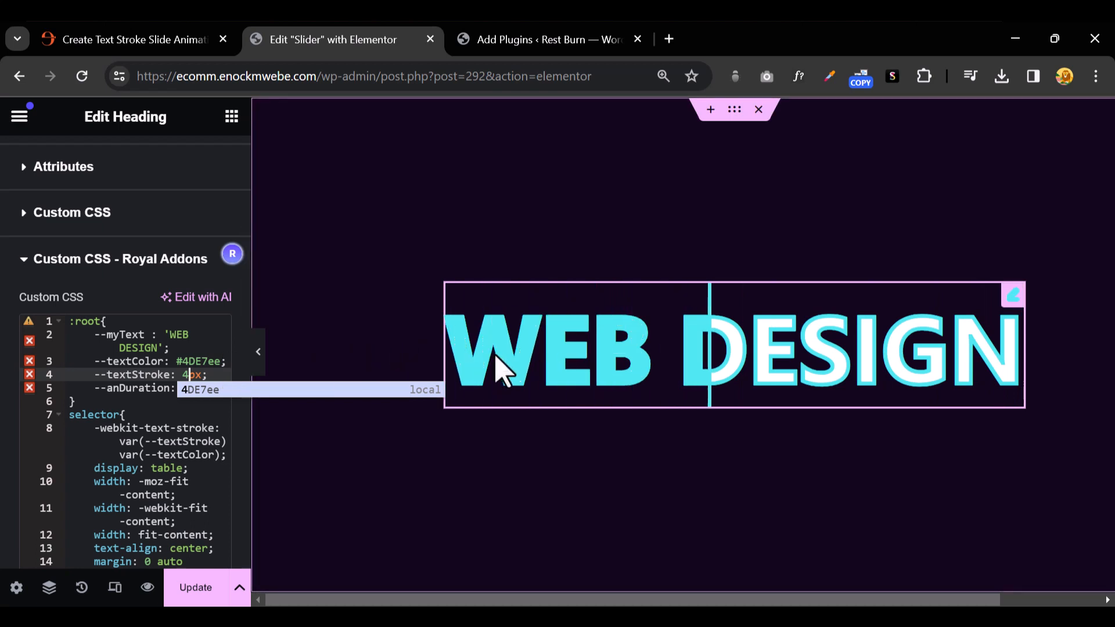
Try lowering the opacity of the heading's white text color to #FFFFFF03 and raise it back to nearly opaque.
{"action": "scroll", "coordinate": [148, 470], "scroll_direction": "up", "scroll_amount": 6}
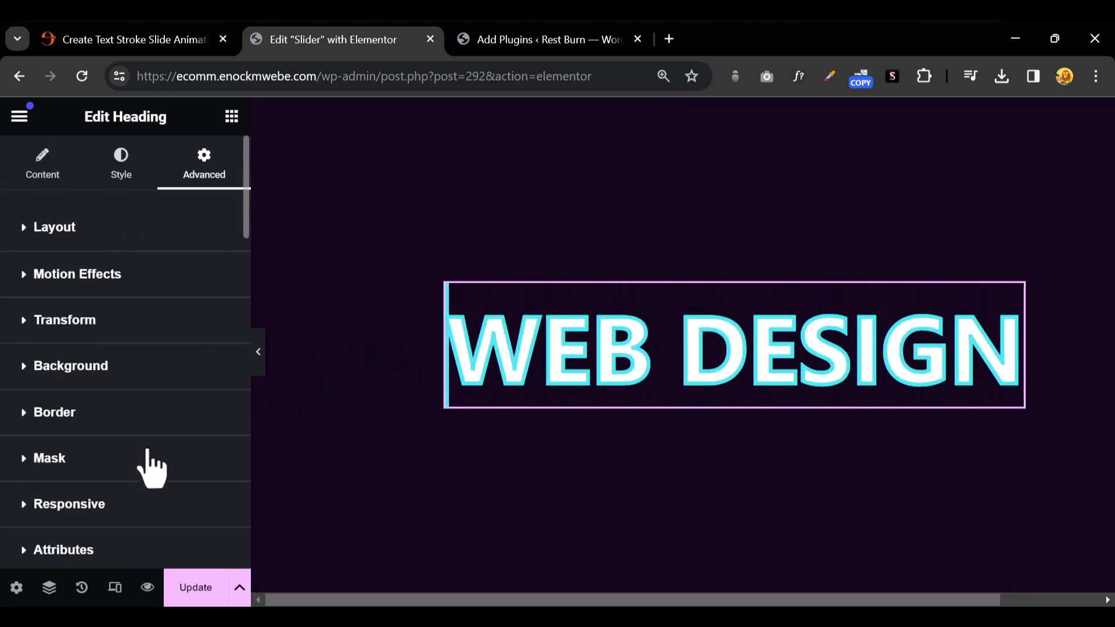
{"action": "left_click", "coordinate": [131, 160]}
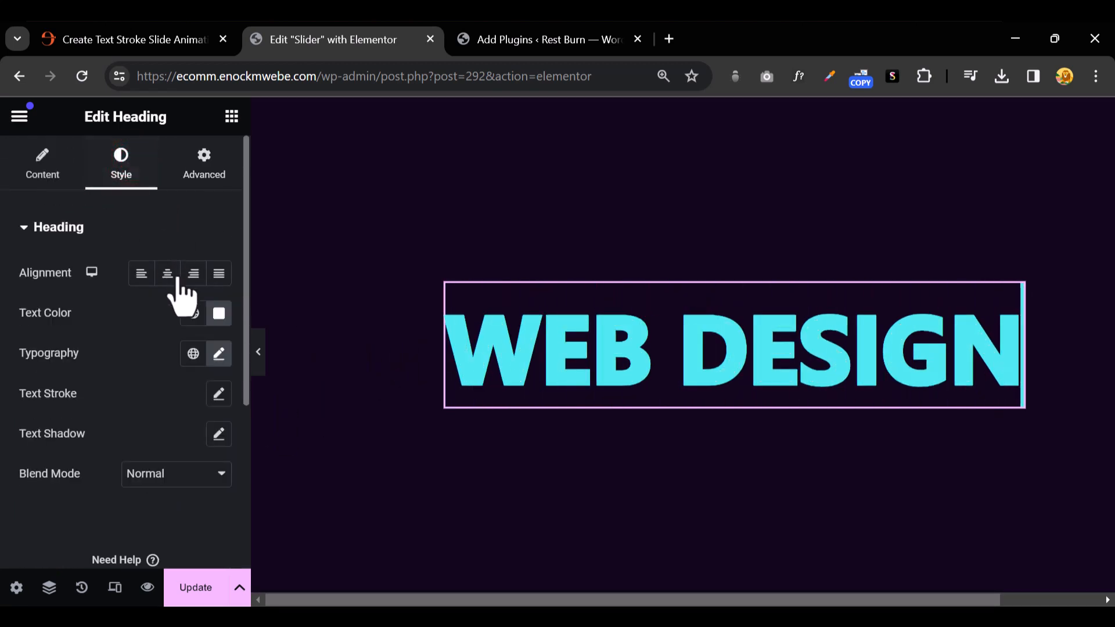
{"action": "left_click", "coordinate": [214, 317]}
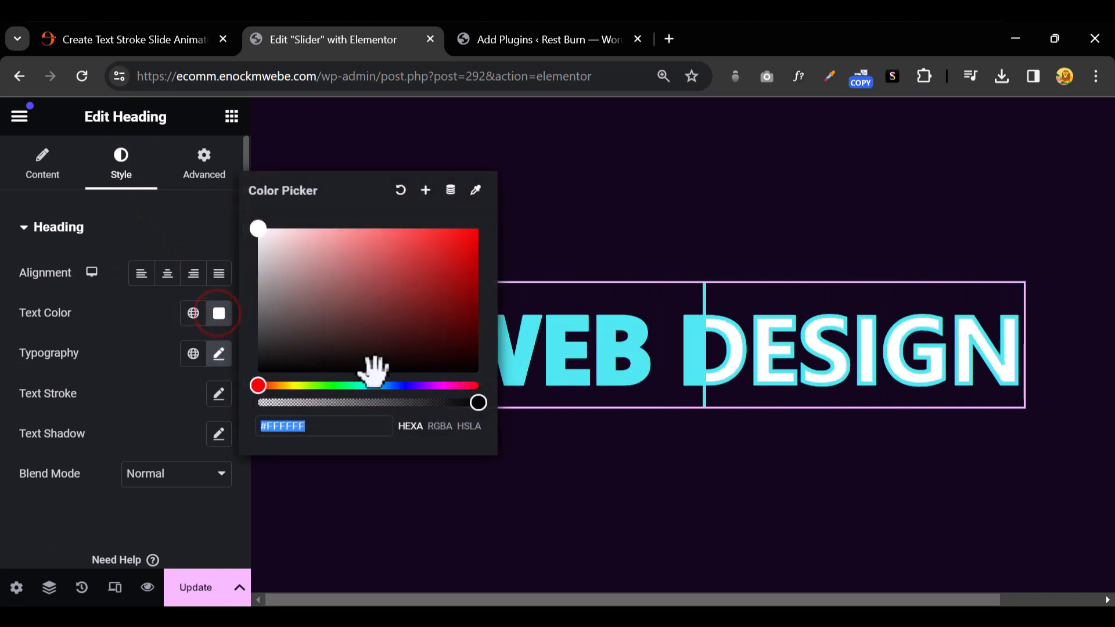
{"action": "left_click_drag", "start_coordinate": [475, 402], "coordinate": [211, 428]}
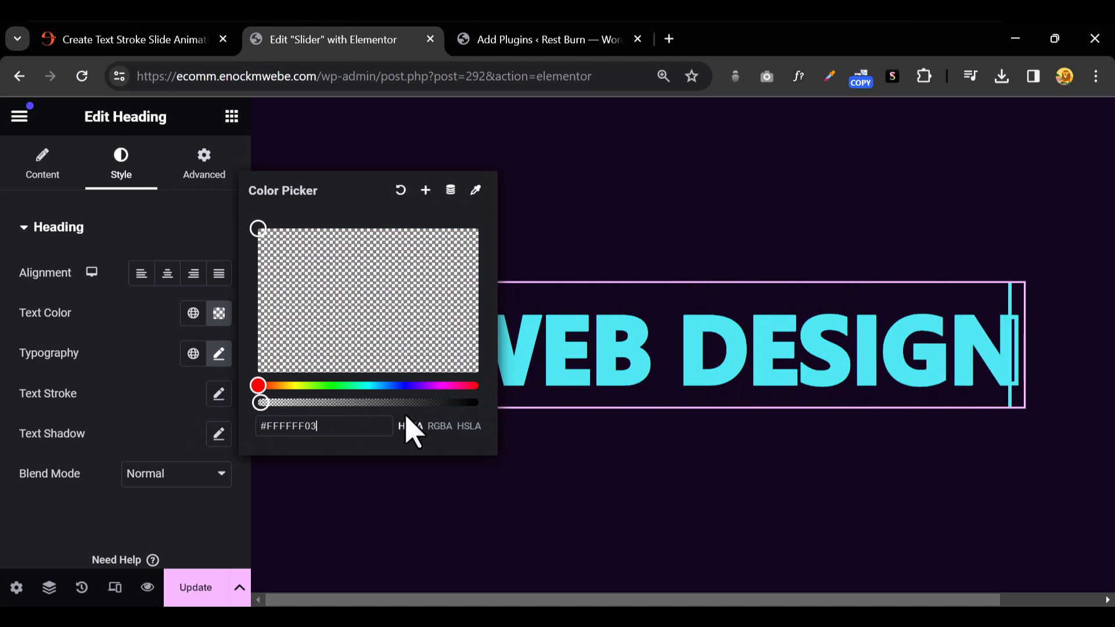
{"action": "mouse_move", "coordinate": [456, 402]}
{"action": "left_mouse_down"}
{"action": "mouse_move", "coordinate": [406, 399]}
{"action": "mouse_move", "coordinate": [475, 400]}
{"action": "left_mouse_up"}
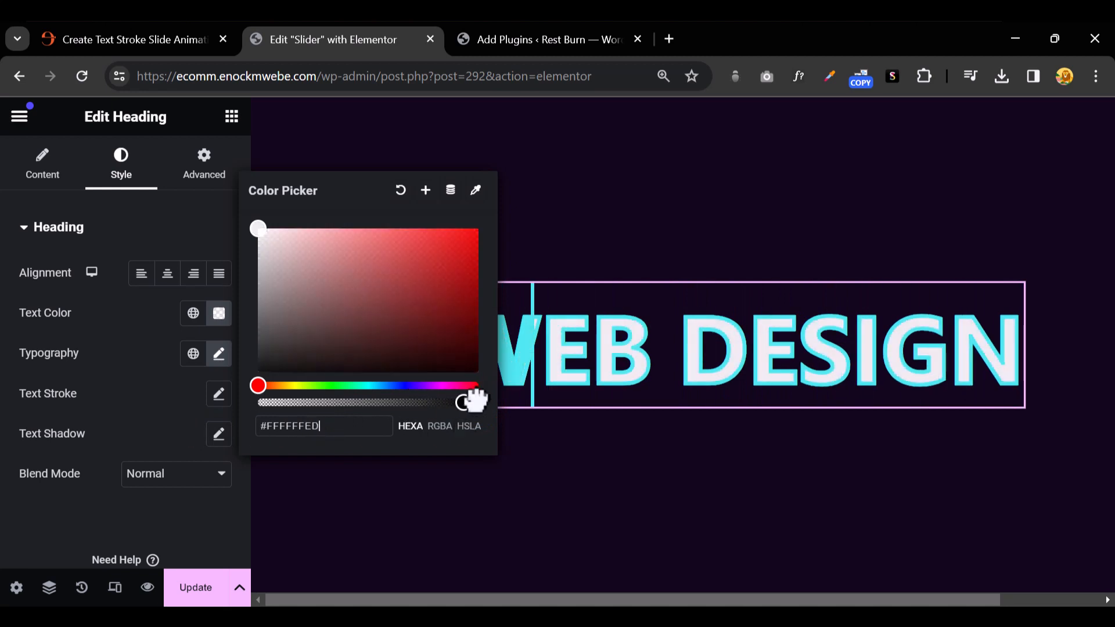
Change the heading's text color from a trial red to green and make it fully transparent, #4FF06300.
{"action": "left_click", "coordinate": [465, 256]}
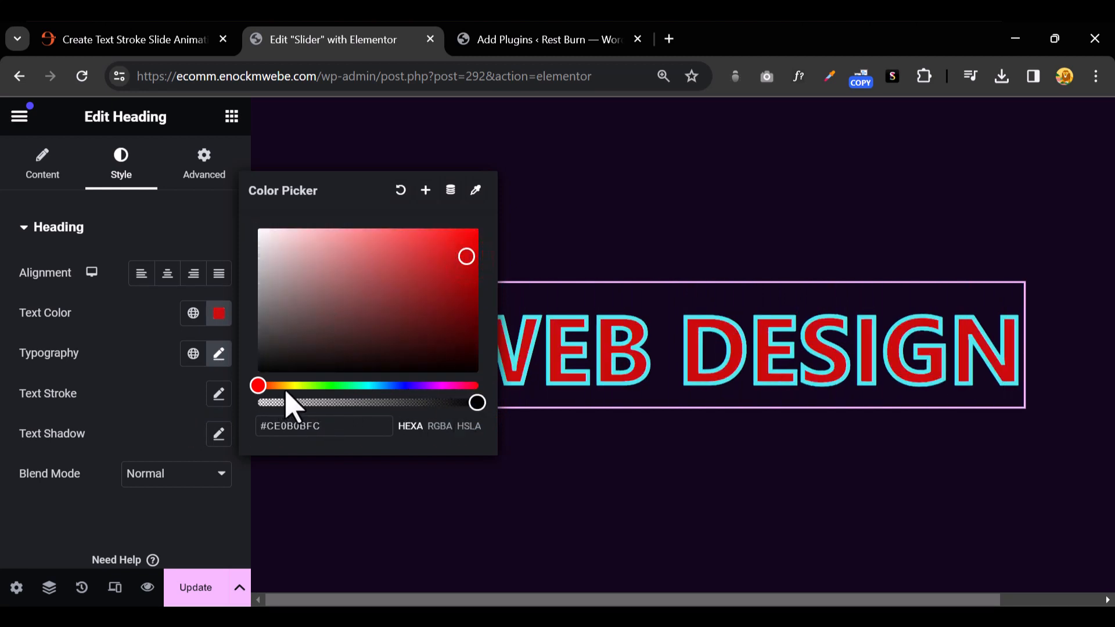
{"action": "left_click_drag", "start_coordinate": [291, 386], "coordinate": [336, 386]}
{"action": "left_click_drag", "start_coordinate": [378, 294], "coordinate": [406, 236]}
{"action": "left_click", "coordinate": [360, 316]}
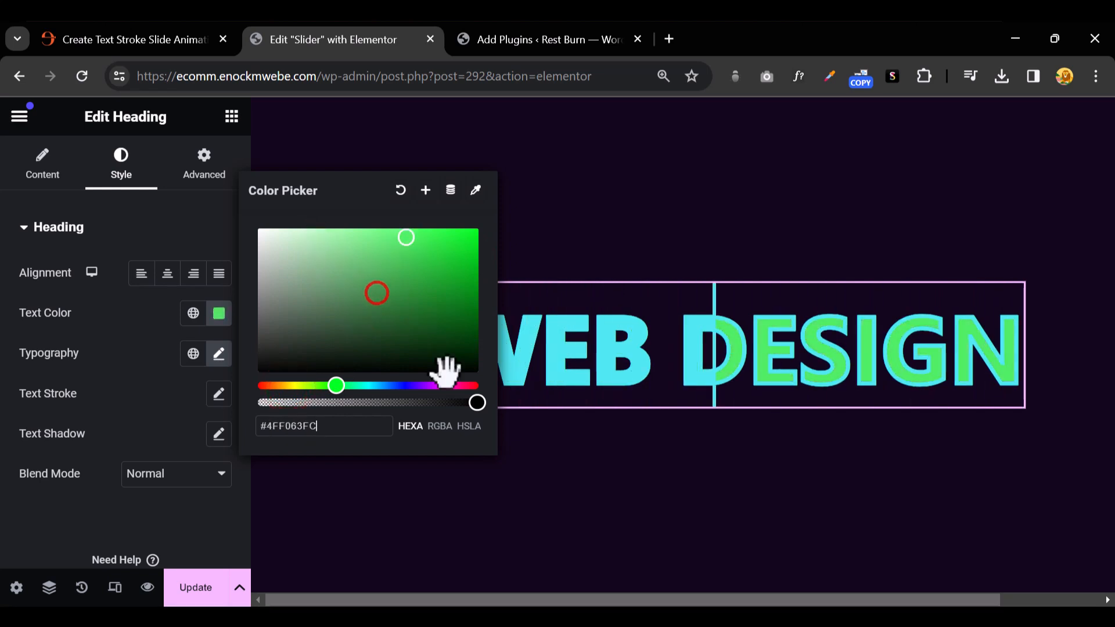
{"action": "left_click_drag", "start_coordinate": [473, 403], "coordinate": [244, 400]}
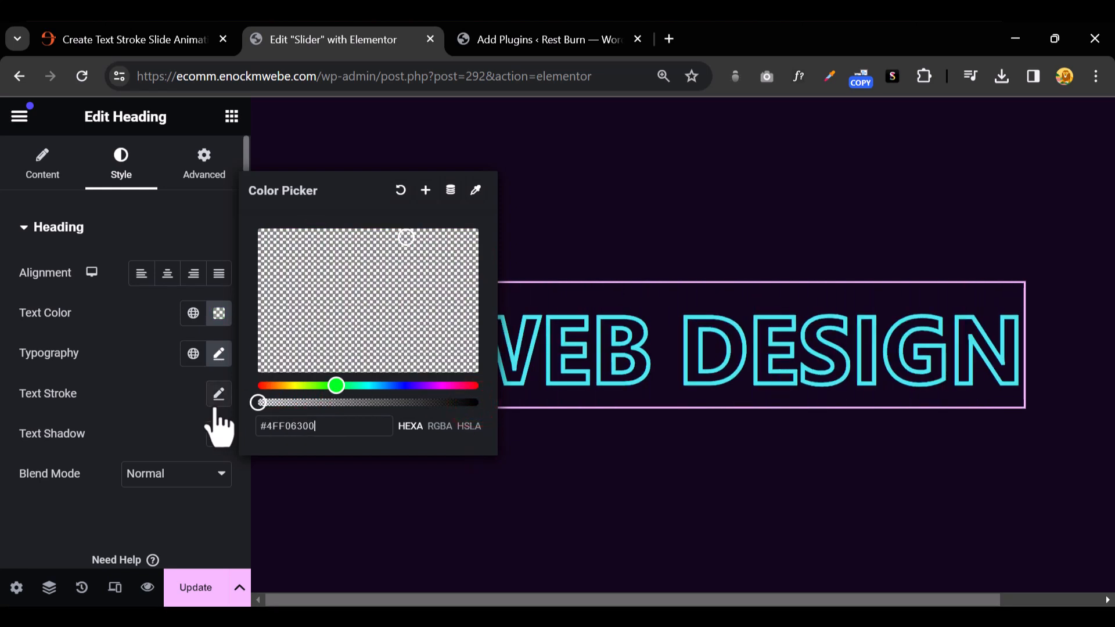
Reopen the heading's Royal Addons custom CSS and set the --textStroke variable to 1px.
{"action": "left_click", "coordinate": [201, 170]}
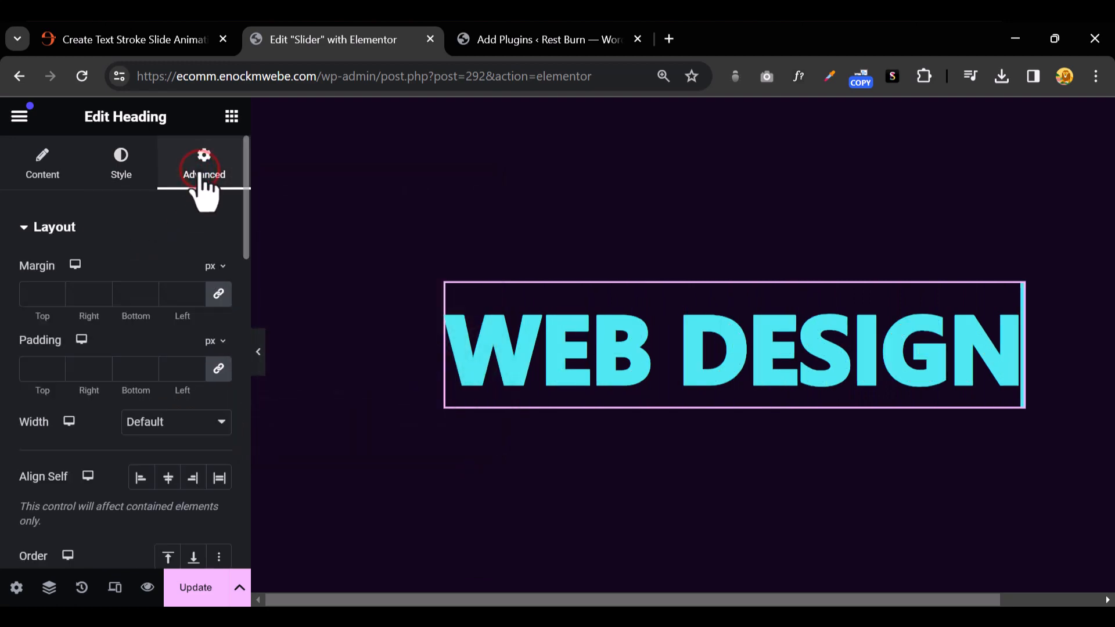
{"action": "scroll", "coordinate": [141, 360], "scroll_direction": "down", "scroll_amount": 10}
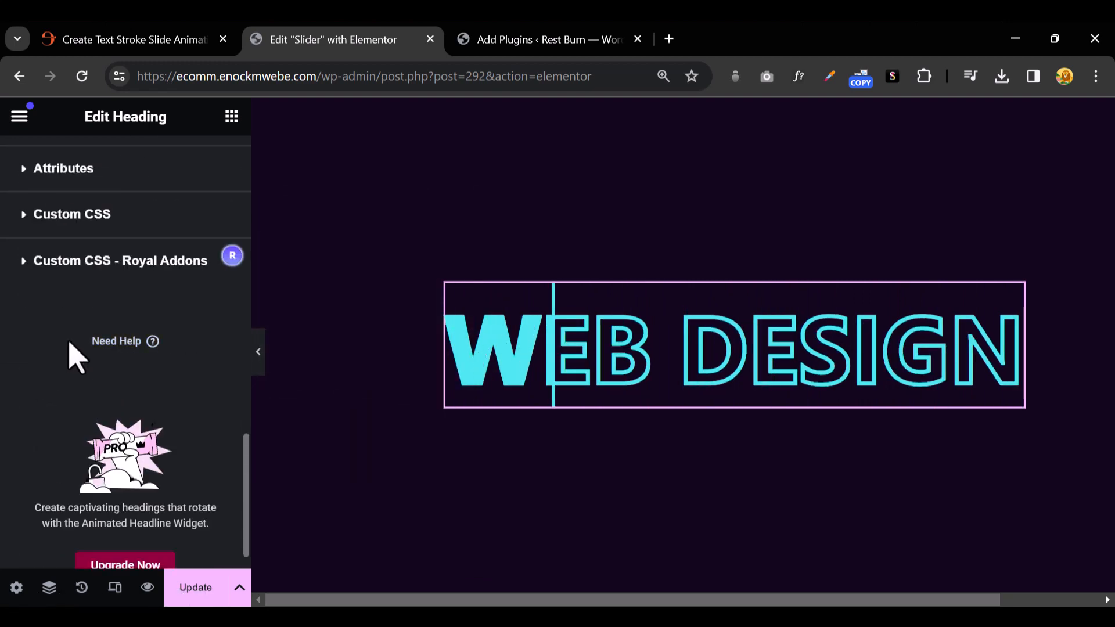
{"action": "left_click", "coordinate": [29, 263]}
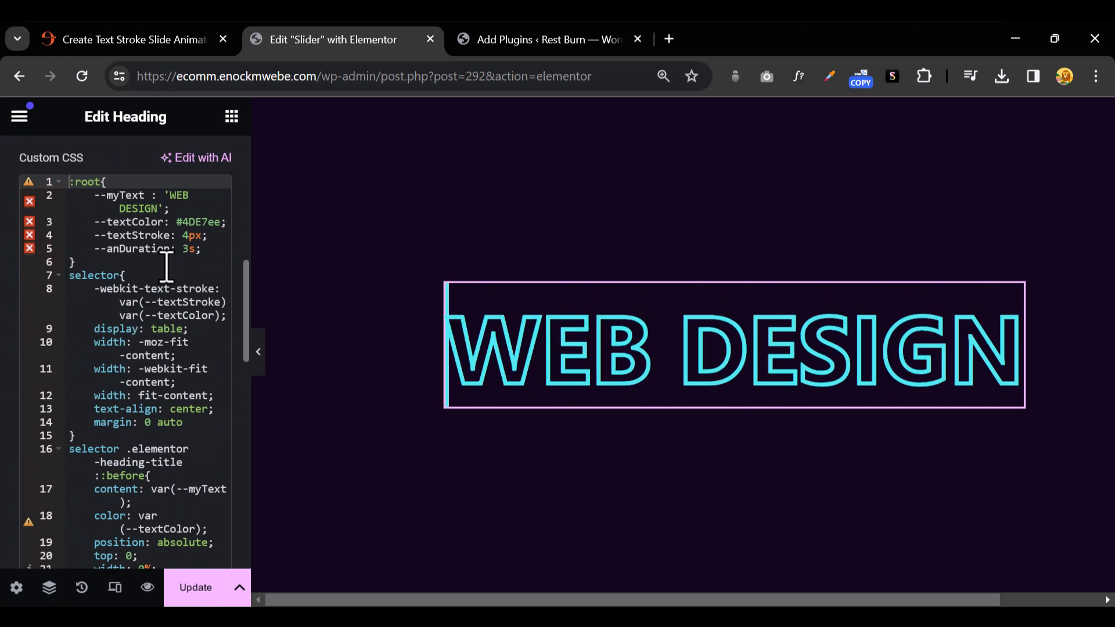
{"action": "left_click", "coordinate": [187, 236]}
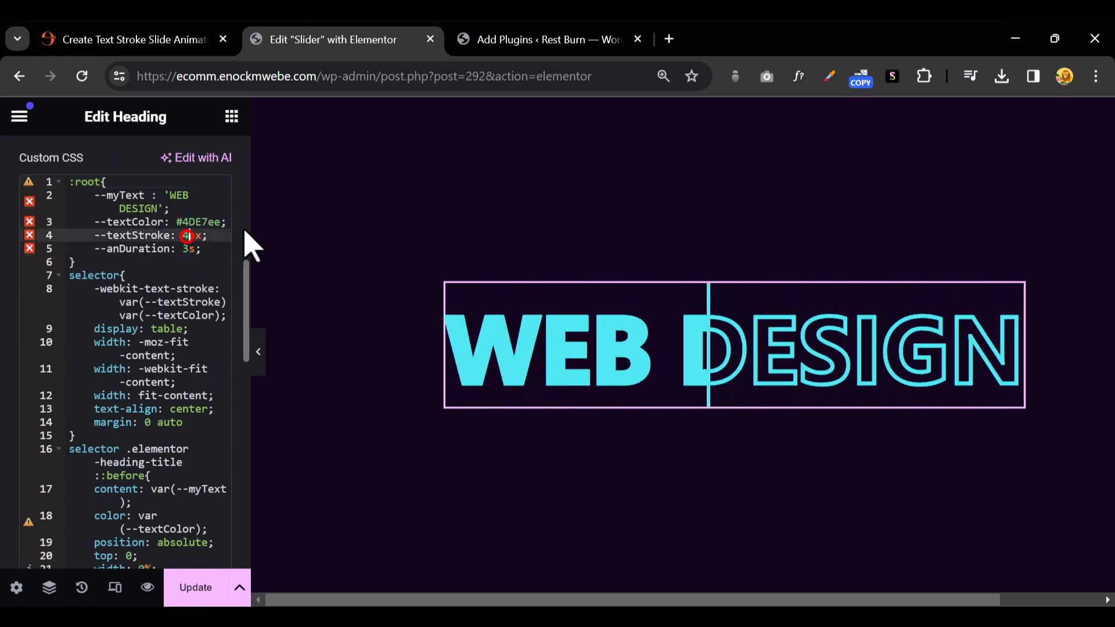
{"action": "key", "text": "BackSpace"}
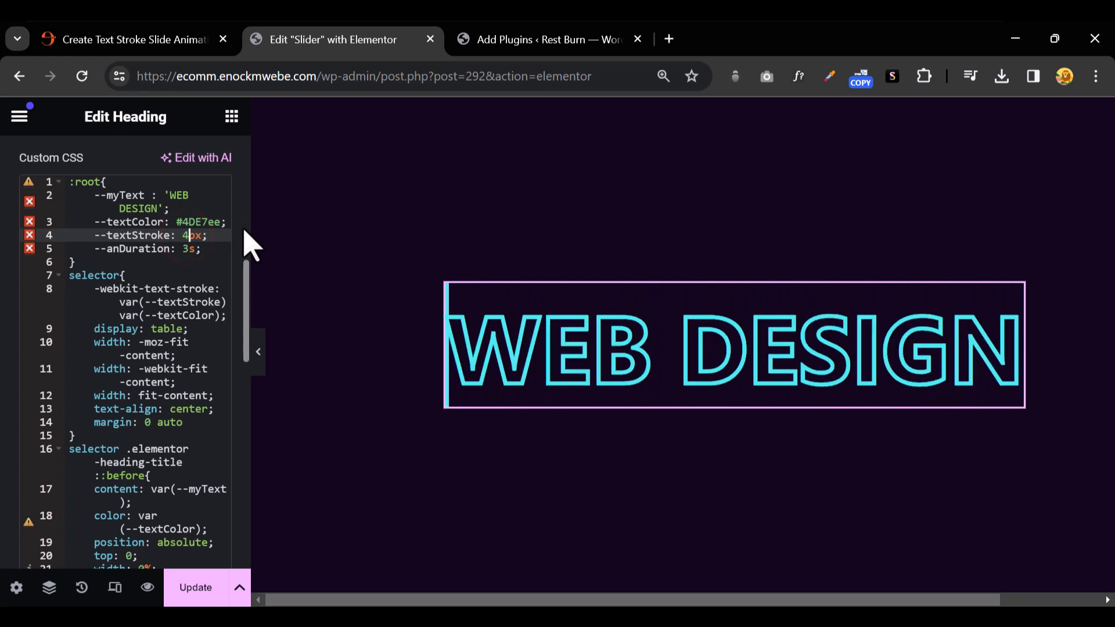
{"action": "type", "text": "1"}
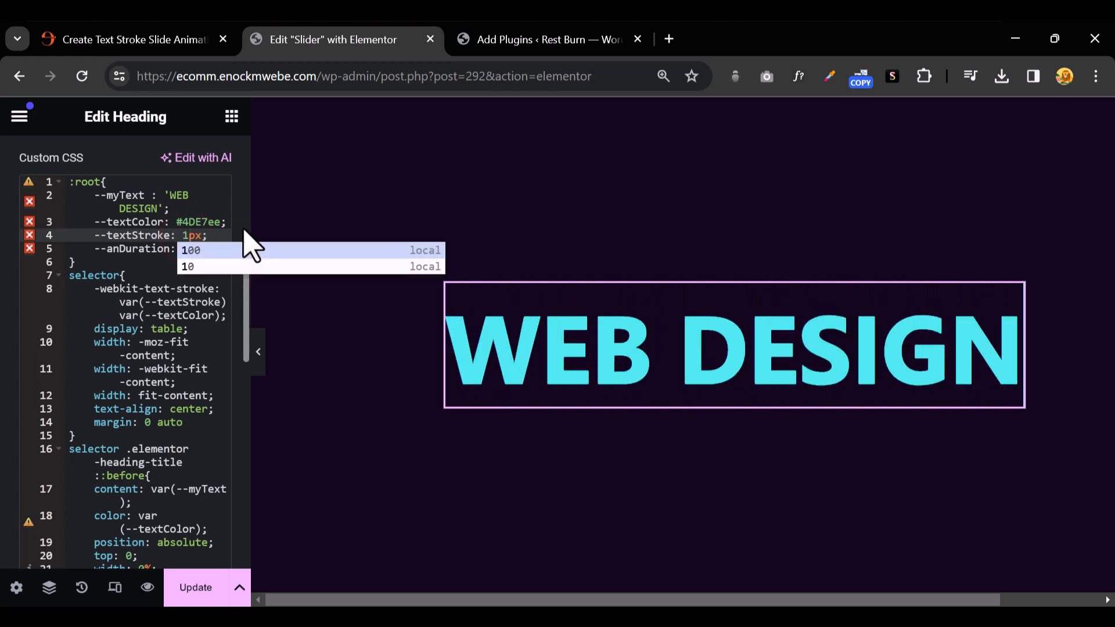
{"action": "left_click", "coordinate": [136, 275]}
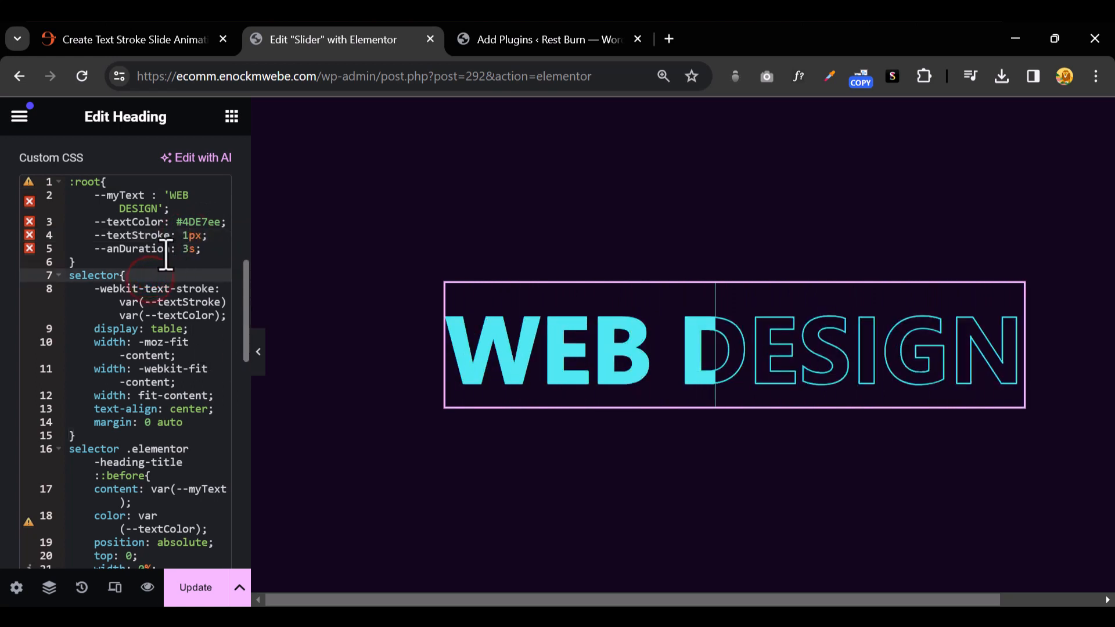
Try an --anDuration value of 13s in the custom CSS and restore it to 3s.
{"action": "left_click", "coordinate": [187, 250]}
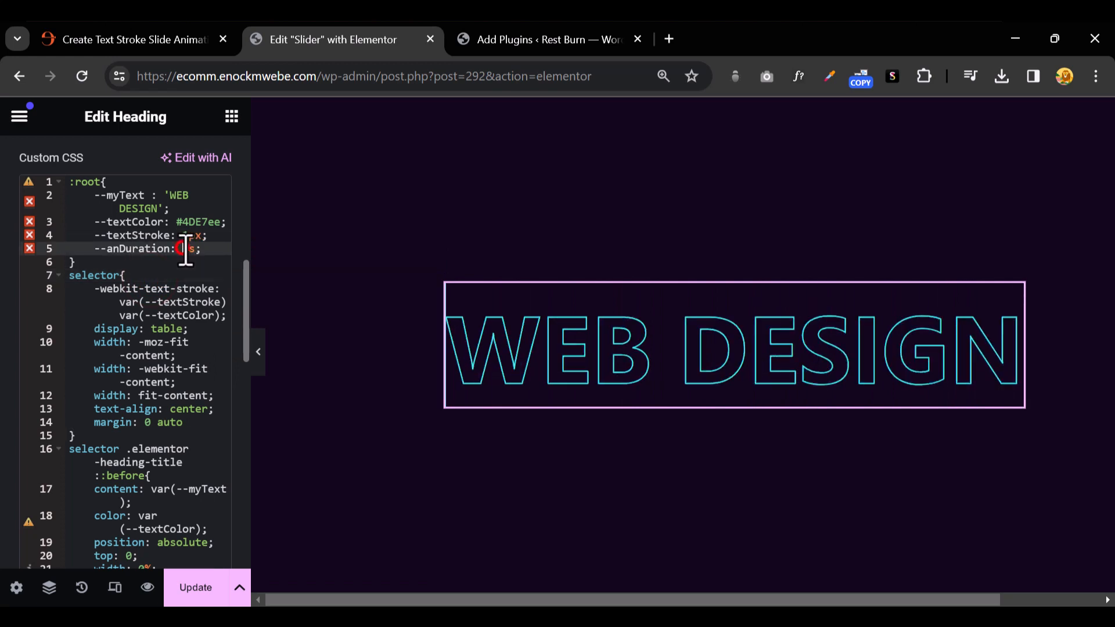
{"action": "type", "text": "3"}
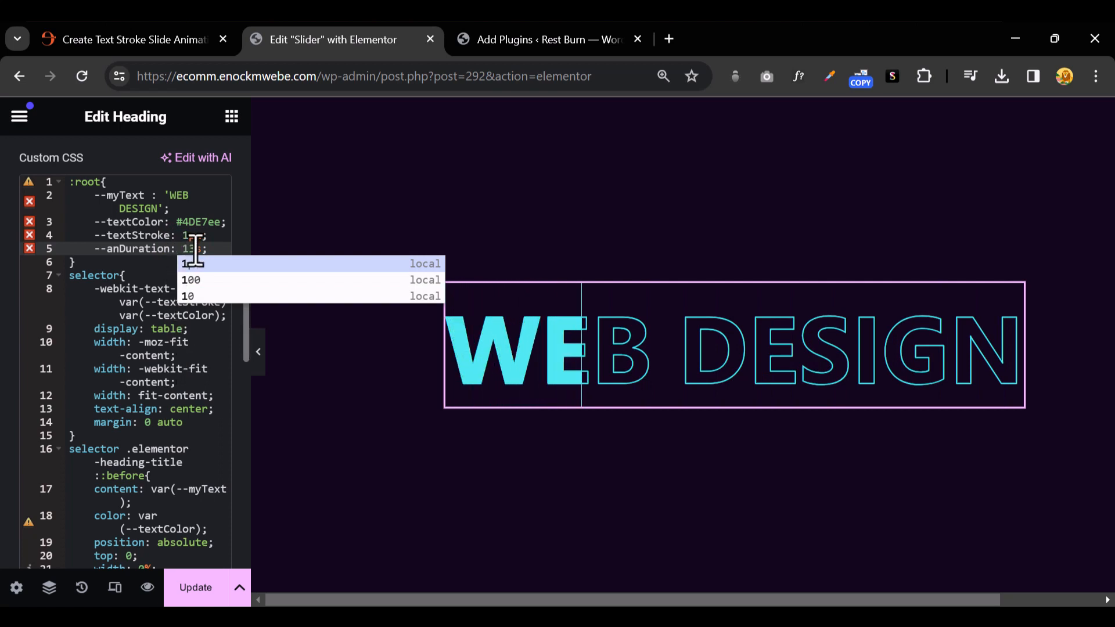
{"action": "key", "text": "BackSpace"}
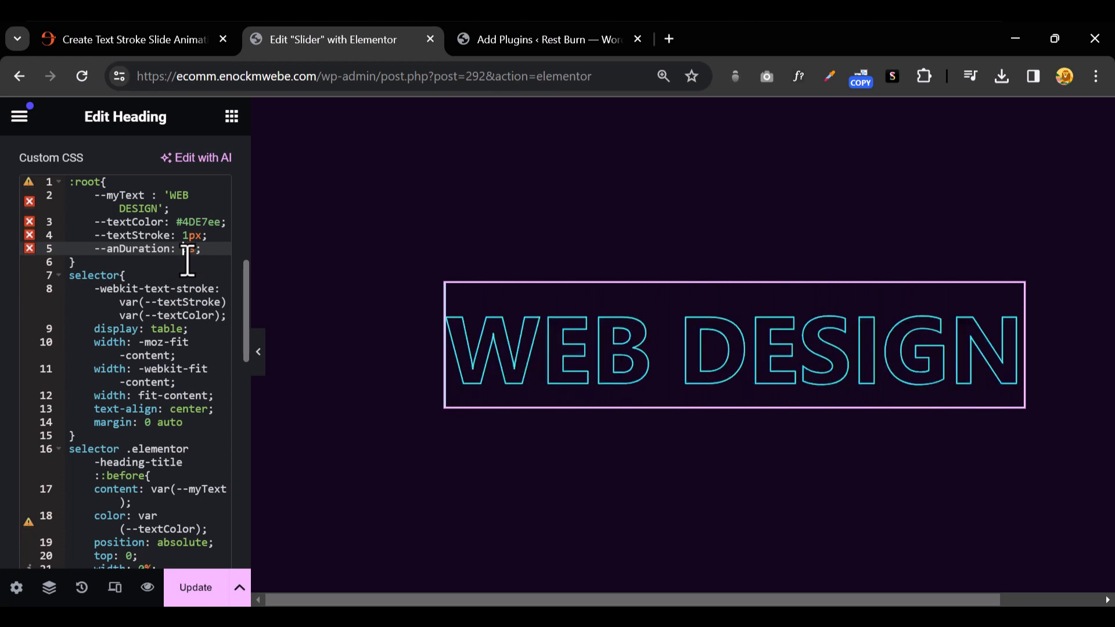
Select the WEB DESIGN text inside the quotes of the --myText variable.
{"action": "left_click", "coordinate": [157, 208]}
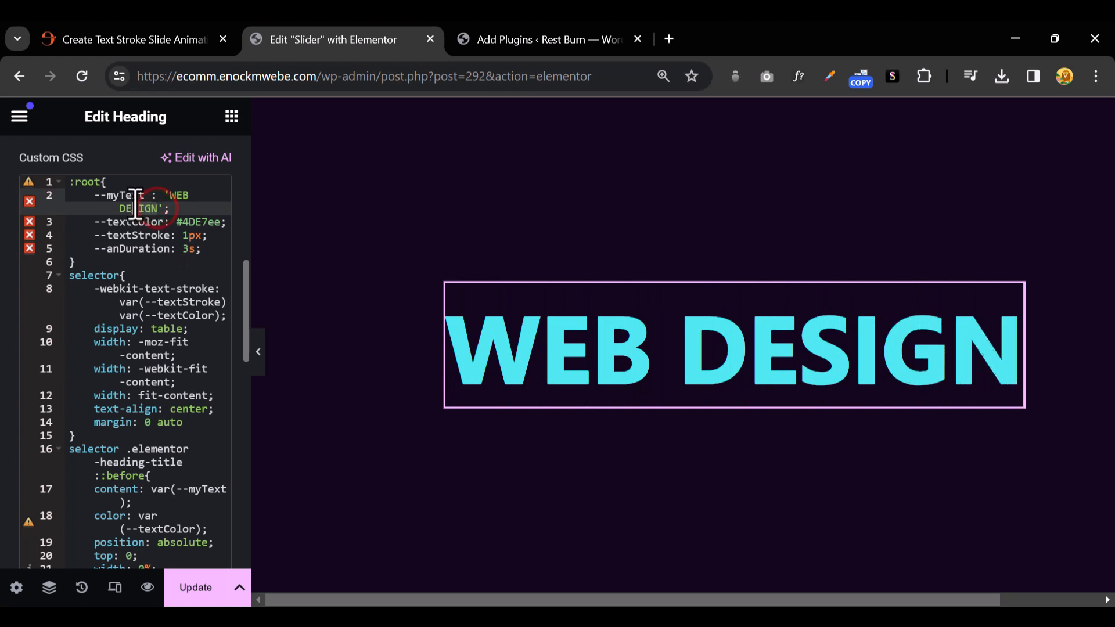
{"action": "mouse_move", "coordinate": [158, 208]}
{"action": "left_mouse_down"}
{"action": "mouse_move", "coordinate": [154, 186]}
{"action": "mouse_move", "coordinate": [175, 197]}
{"action": "left_mouse_up"}
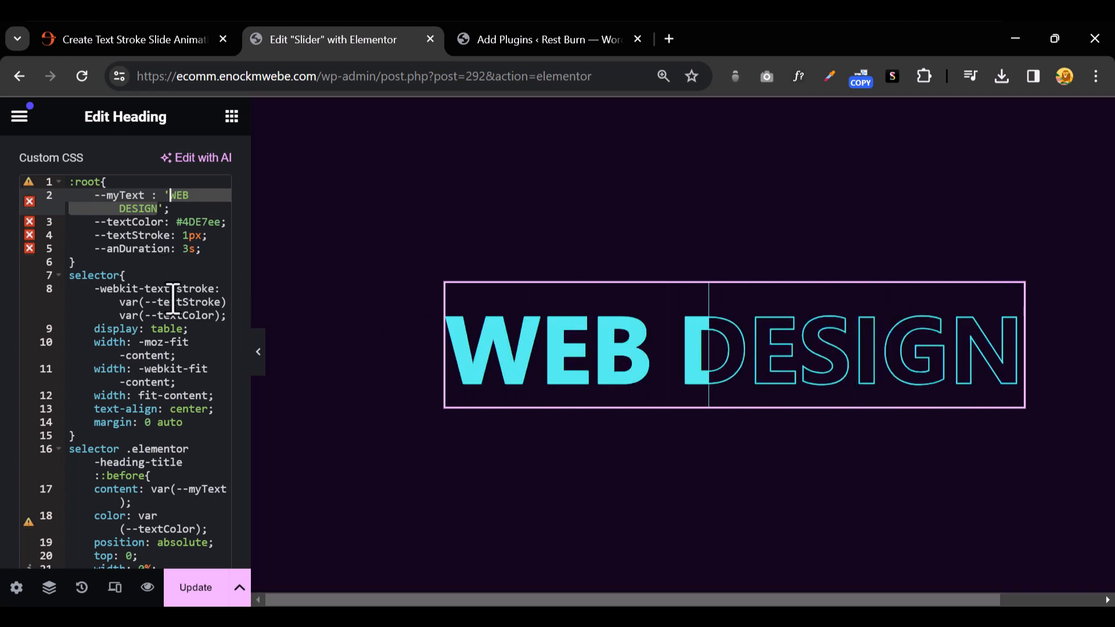
Replace the WEB DESIGN value of the --myText variable with the site owner's first name in capitals, keeping the quotes.
{"action": "scroll", "coordinate": [138, 299], "scroll_direction": "up", "scroll_amount": 2}
{"action": "scroll", "coordinate": [139, 308], "scroll_direction": "up", "scroll_amount": 3}
{"action": "scroll", "coordinate": [142, 323], "scroll_direction": "down", "scroll_amount": 3}
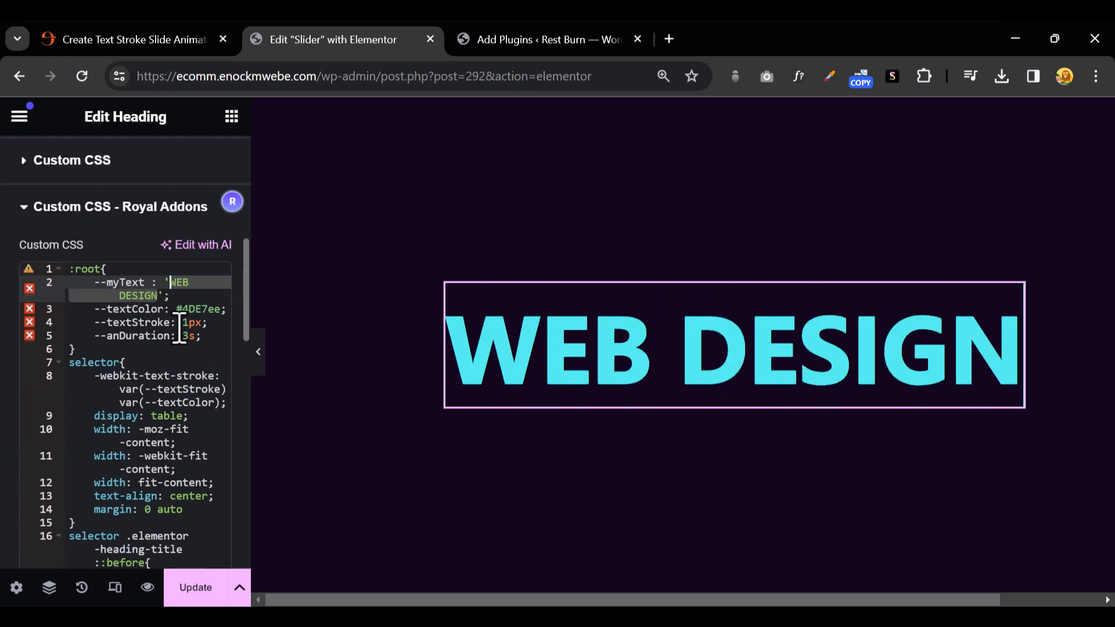
{"action": "type", "text": "ENOCK"}
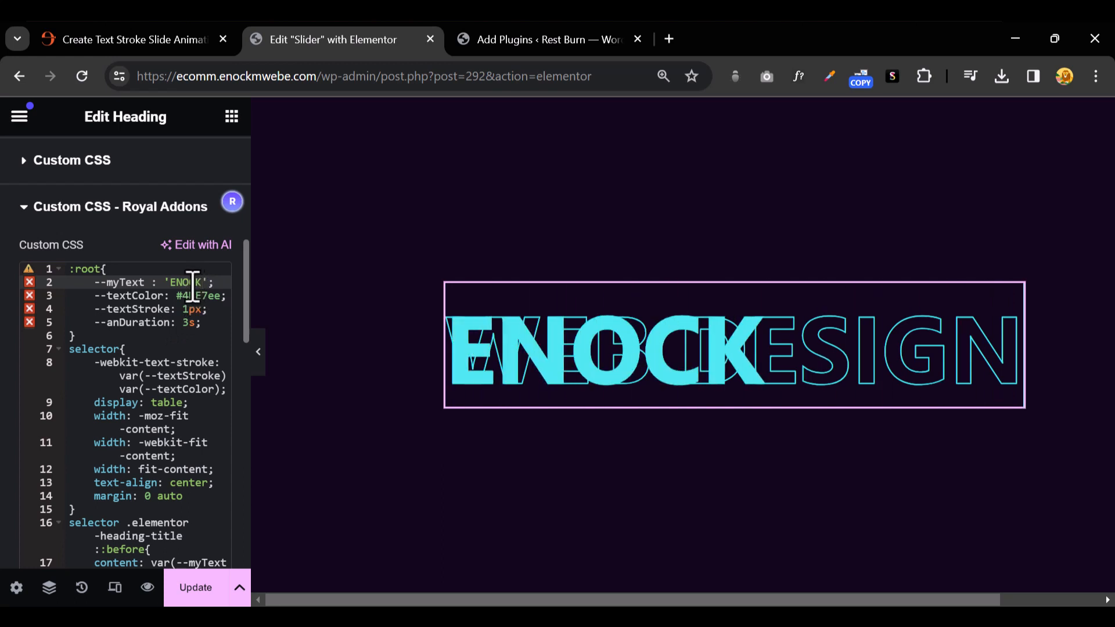
Replace the heading's Web Design title with the same capitalized first name and collapse the editing panel to preview the animation.
{"action": "scroll", "coordinate": [186, 334], "scroll_direction": "up", "scroll_amount": 10}
{"action": "left_click", "coordinate": [47, 169]}
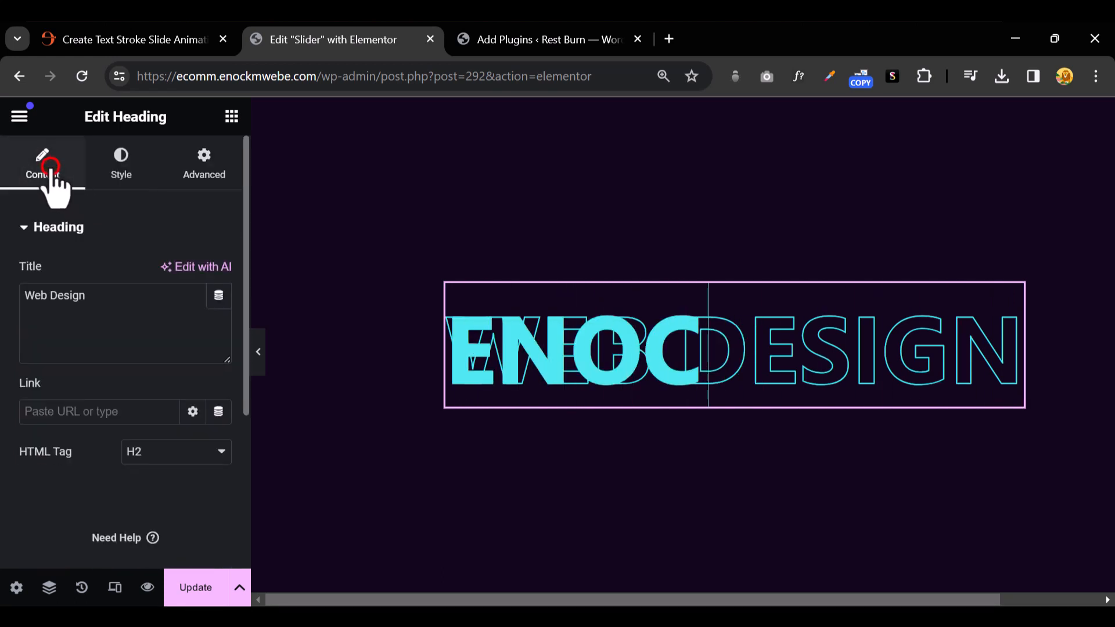
{"action": "left_click_drag", "start_coordinate": [116, 296], "coordinate": [21, 295]}
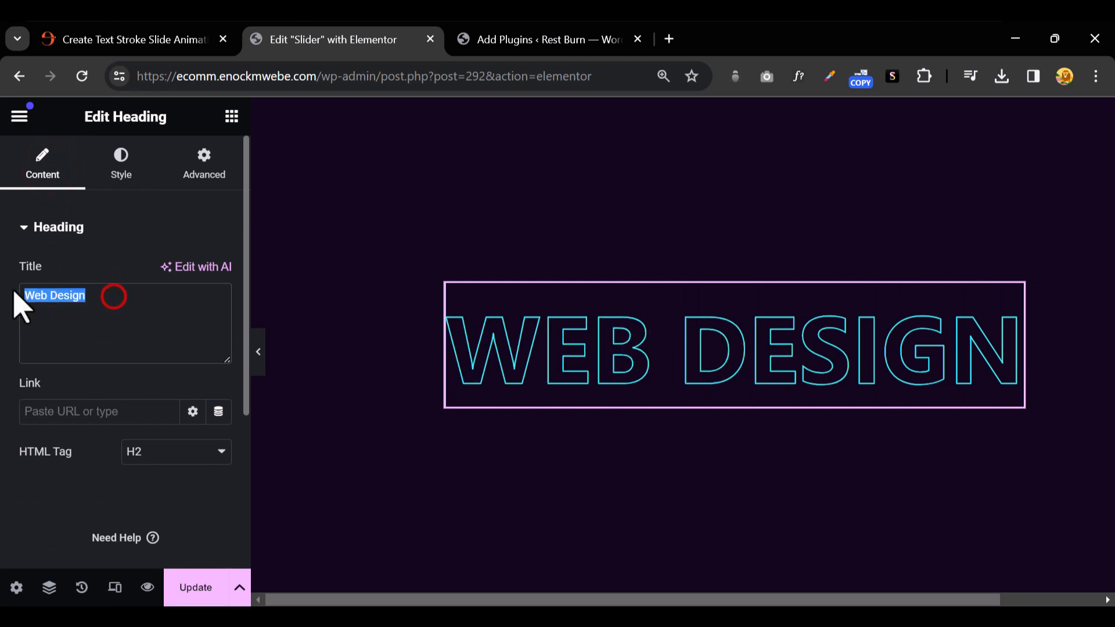
{"action": "type", "text": "ENOCK"}
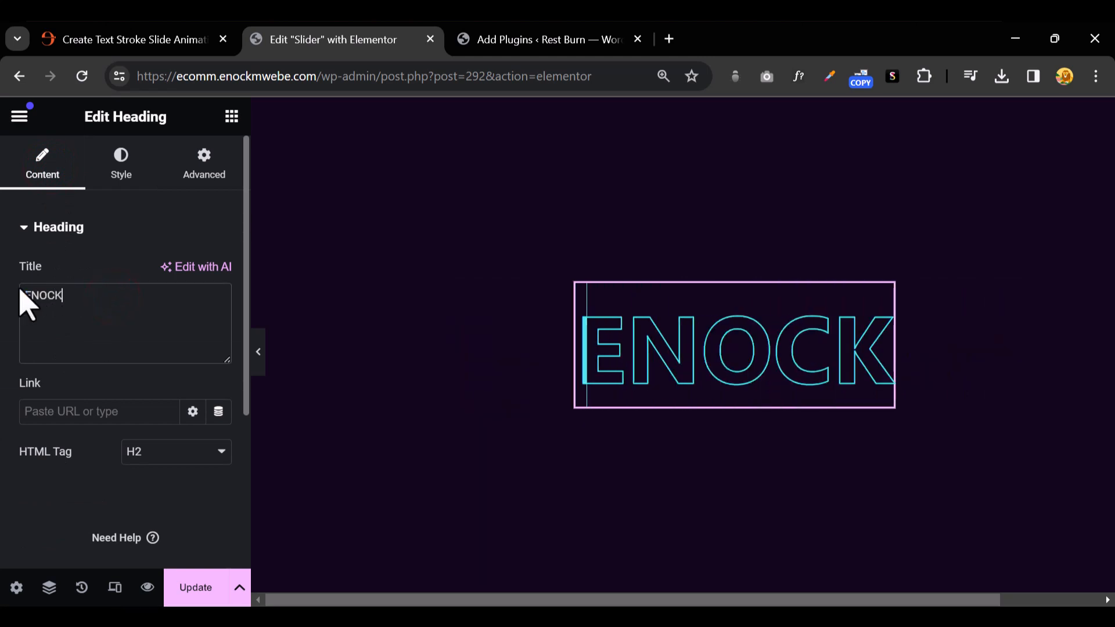
{"action": "left_click", "coordinate": [258, 352]}
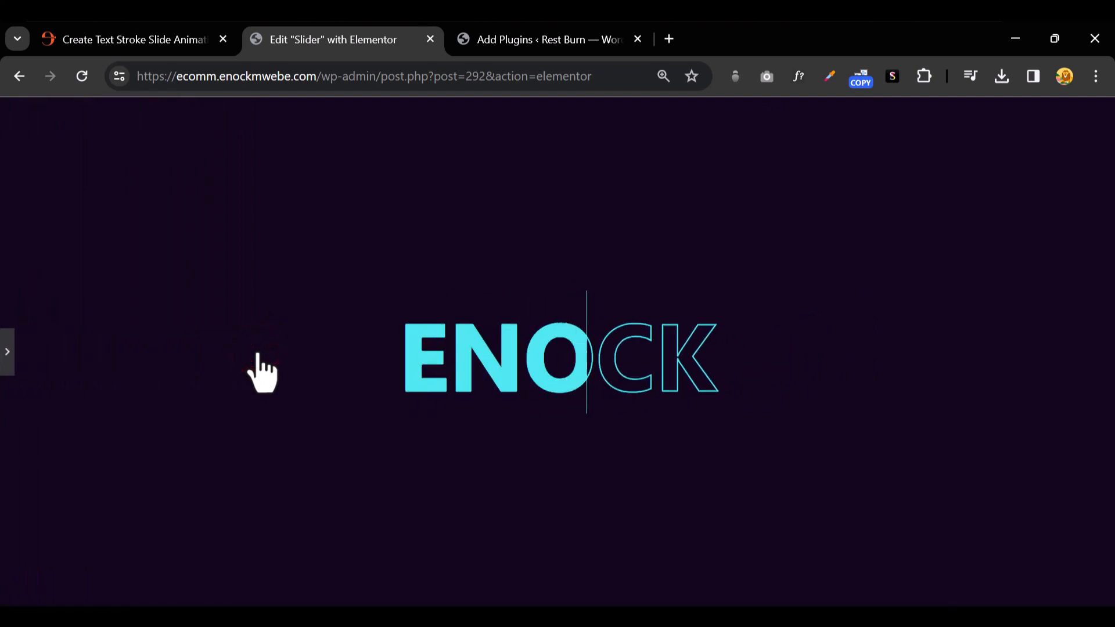